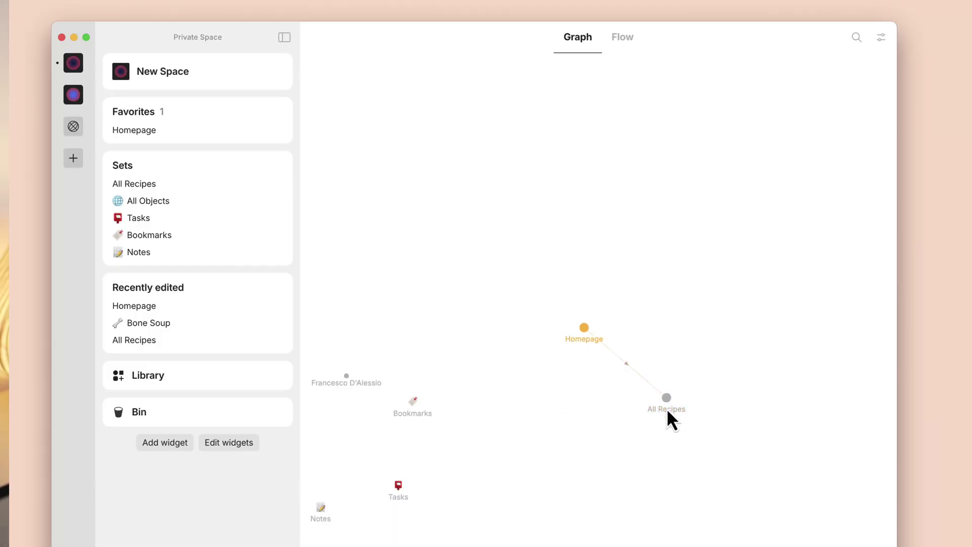
- Switch the Tasks widget filter to Scheduled so Record Video is listed
click(666, 409)
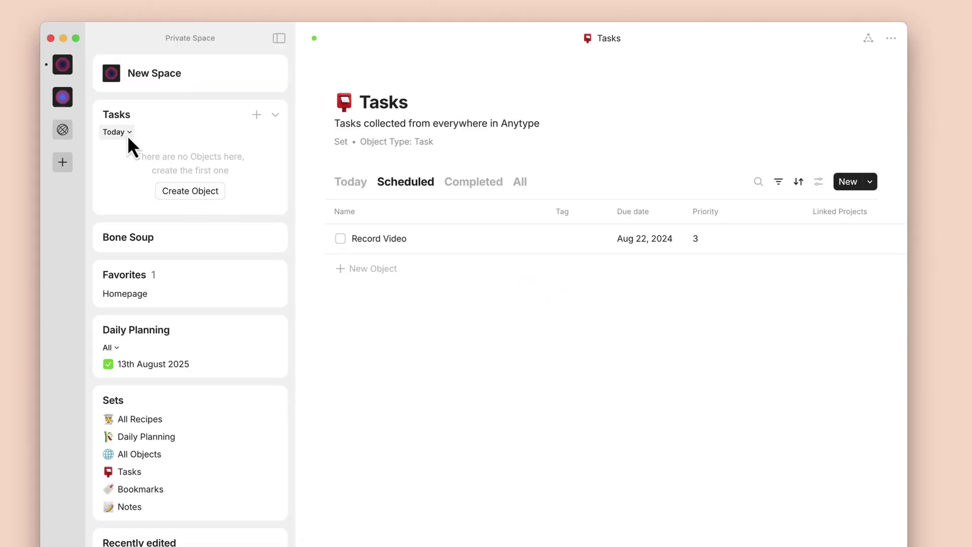
click(127, 135)
click(136, 189)
click(126, 133)
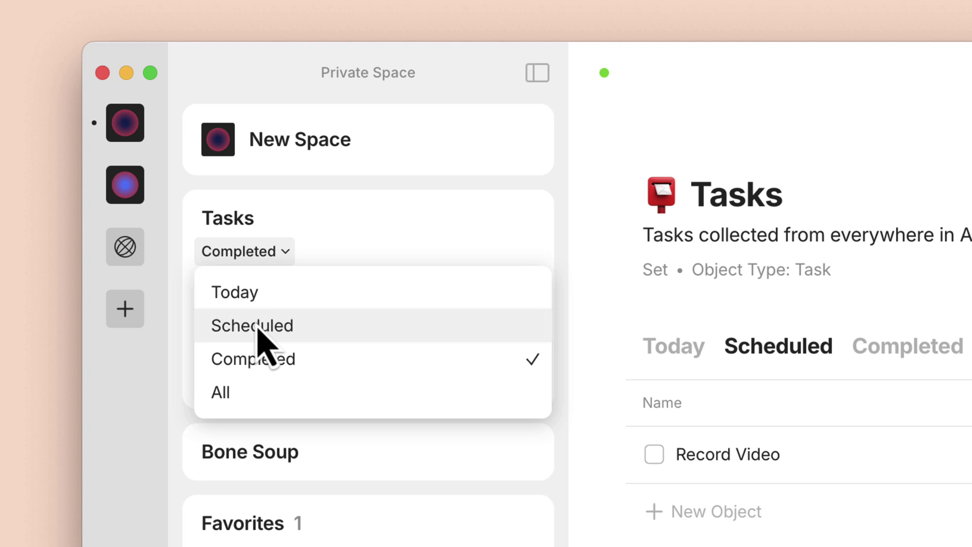
click(257, 332)
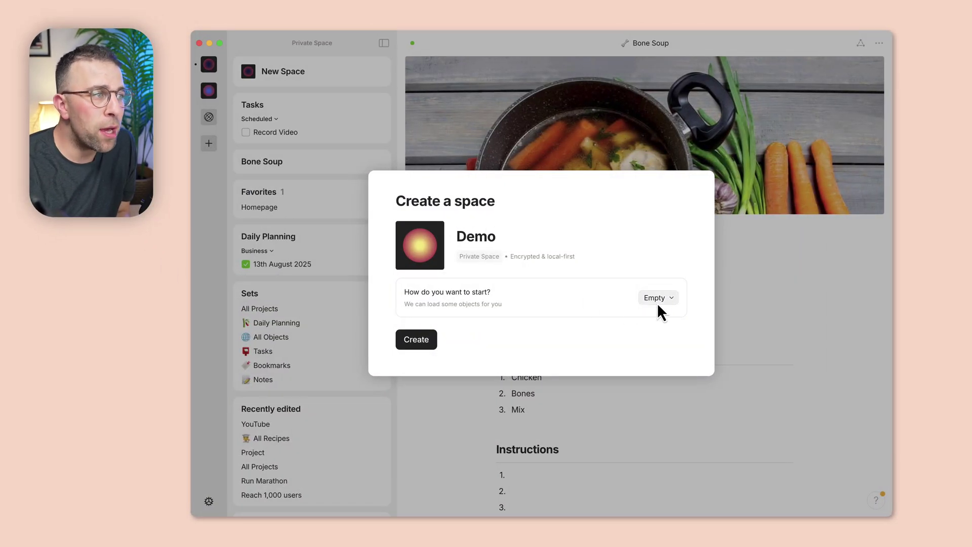
- Create the Demo space starting with Diary and Quick notes, then view its settings
click(660, 299)
click(748, 278)
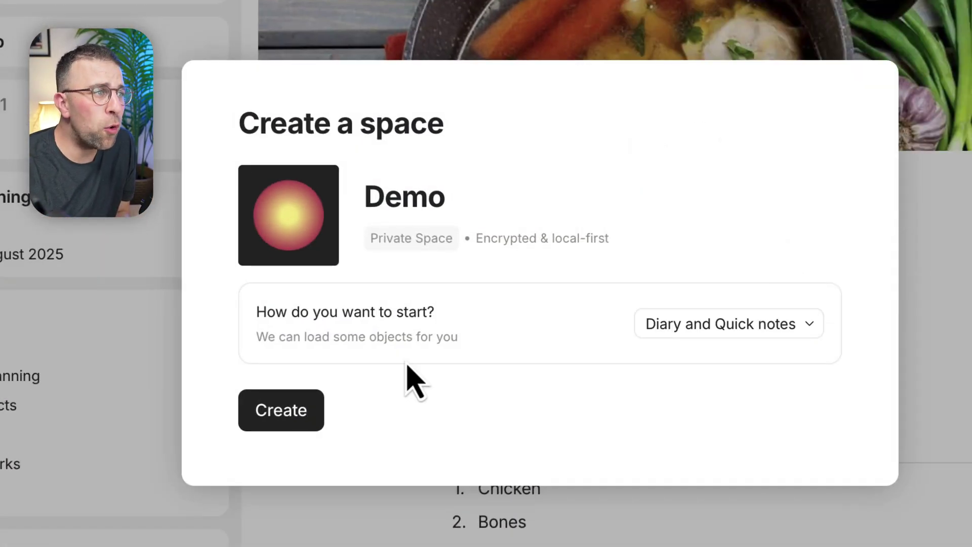
click(302, 411)
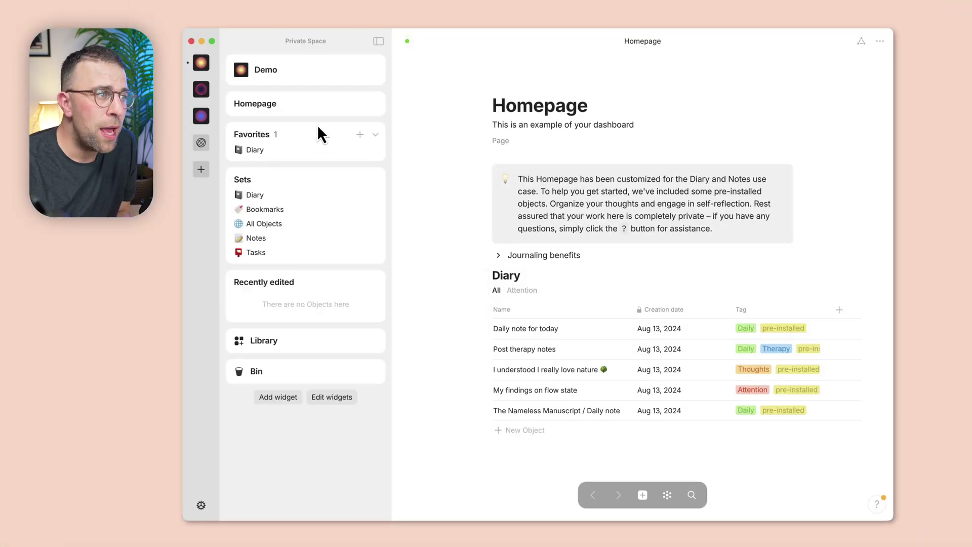
click(273, 72)
scroll(448, 293, down, 3)
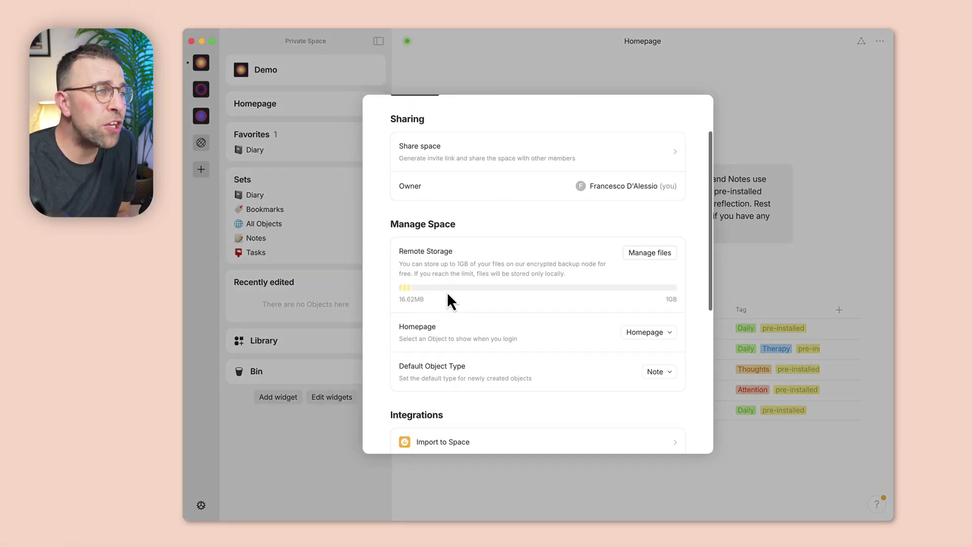
scroll(448, 293, down, 1)
scroll(448, 294, down, 1)
scroll(448, 292, down, 2)
scroll(448, 292, down, 1)
scroll(447, 292, down, 1)
scroll(447, 292, up, 2)
scroll(538, 273, up, 5)
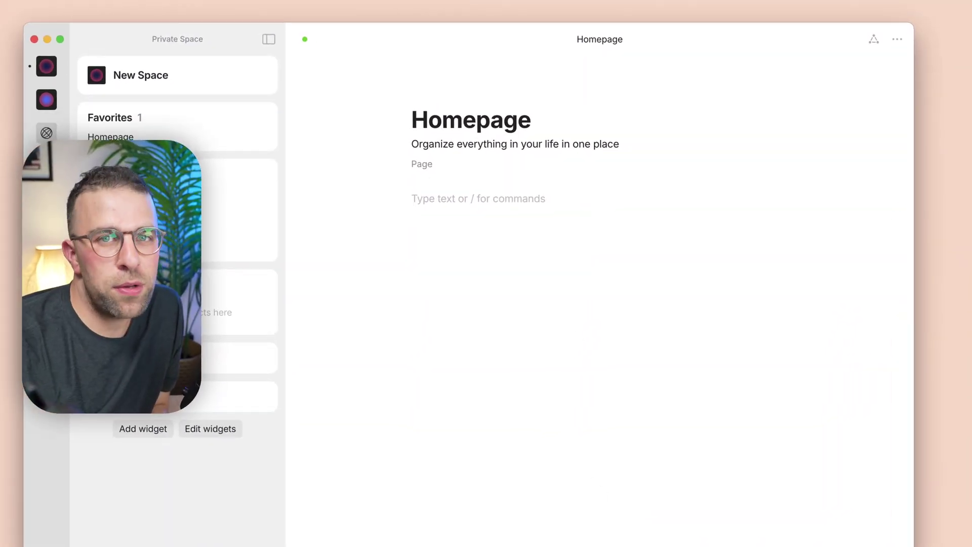
- Make a new object a Recipe from the Recipe template and enter Time 30
key(ctrl+n)
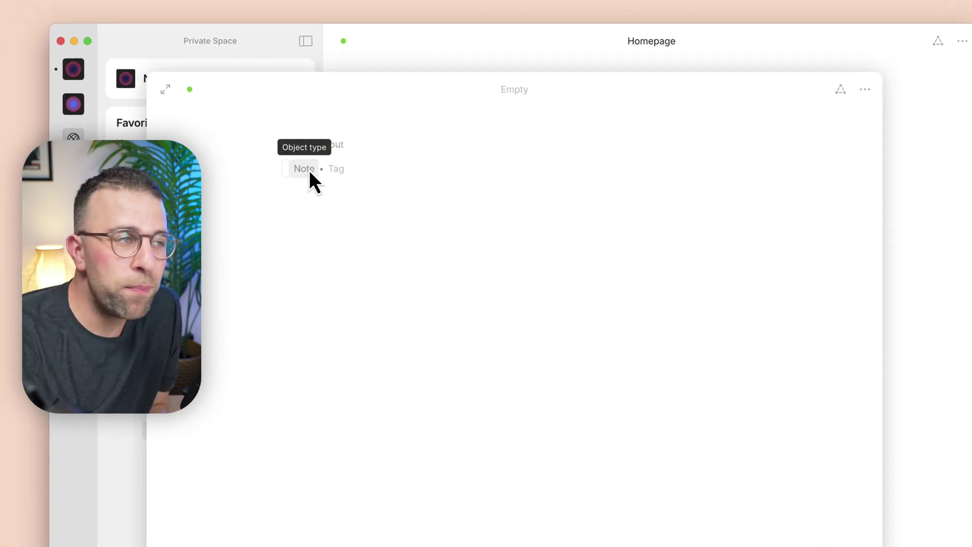
click(272, 164)
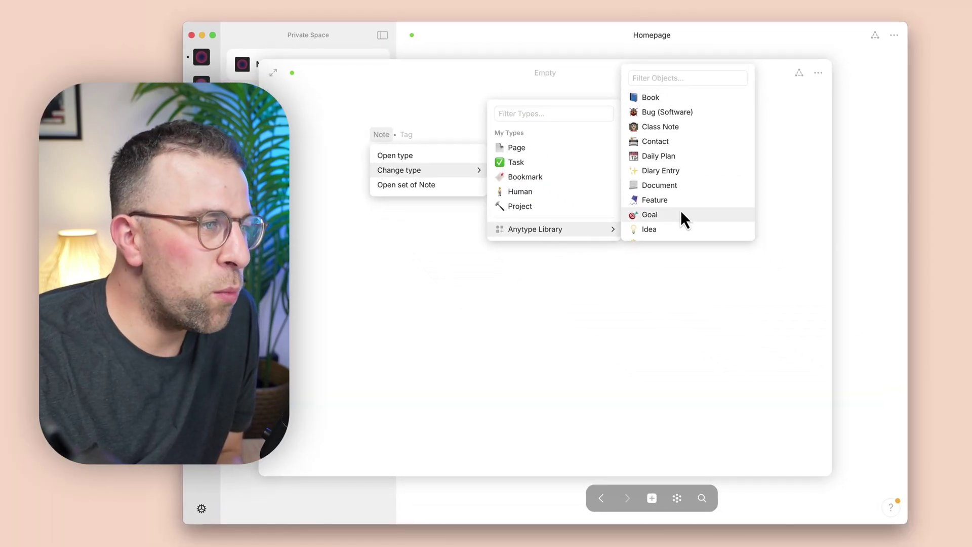
scroll(681, 211, down, 3)
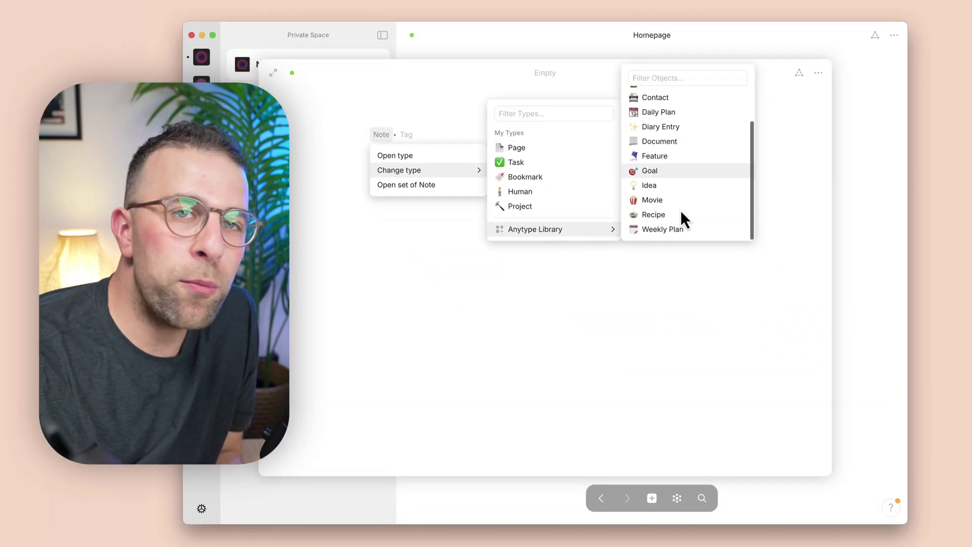
scroll(681, 211, up, 3)
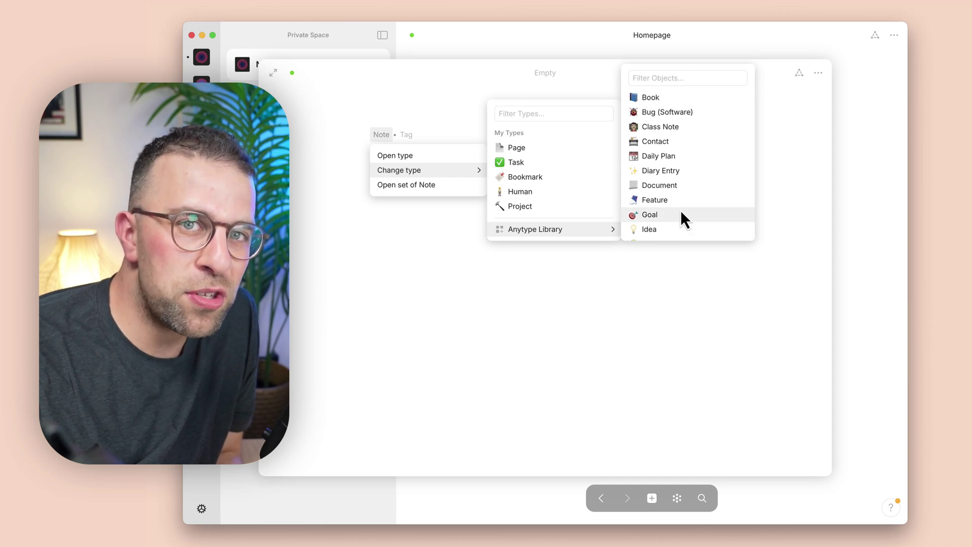
scroll(681, 211, down, 3)
click(717, 220)
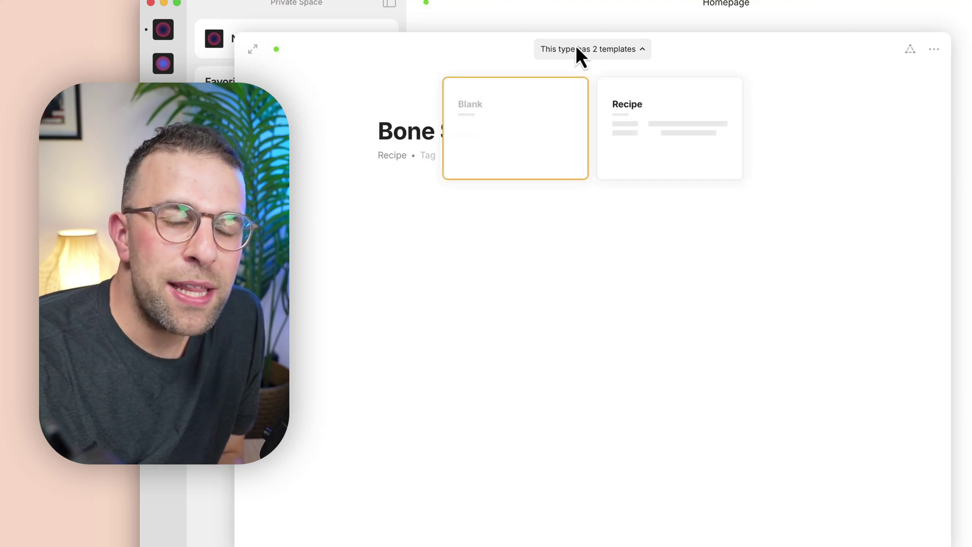
click(634, 124)
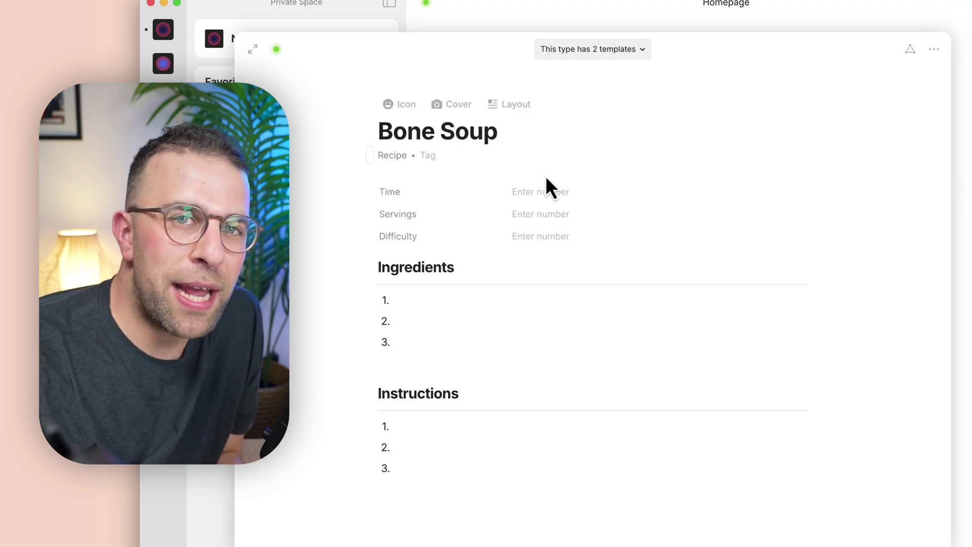
click(536, 190)
text(30)
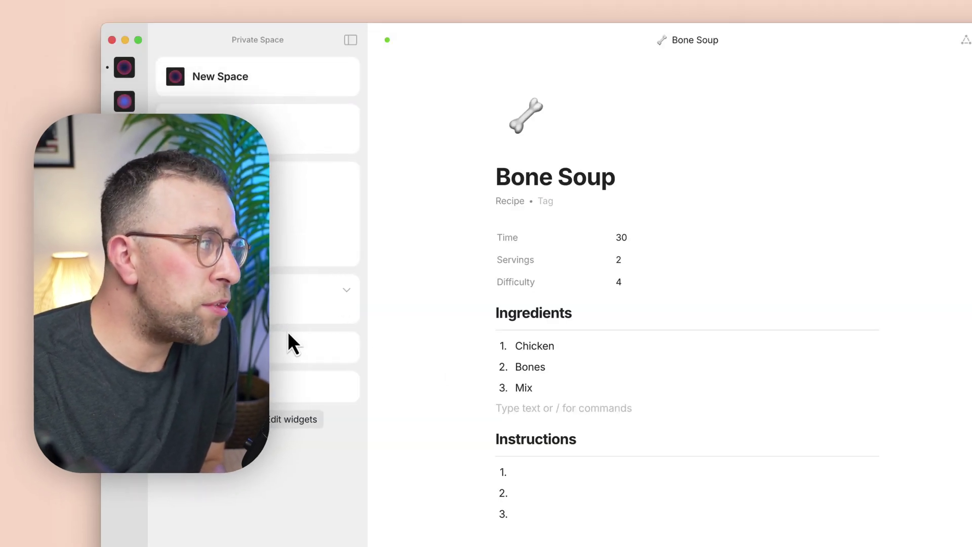
- Browse the Anytype Library types, then open All Objects and preview Bone Soup
click(283, 347)
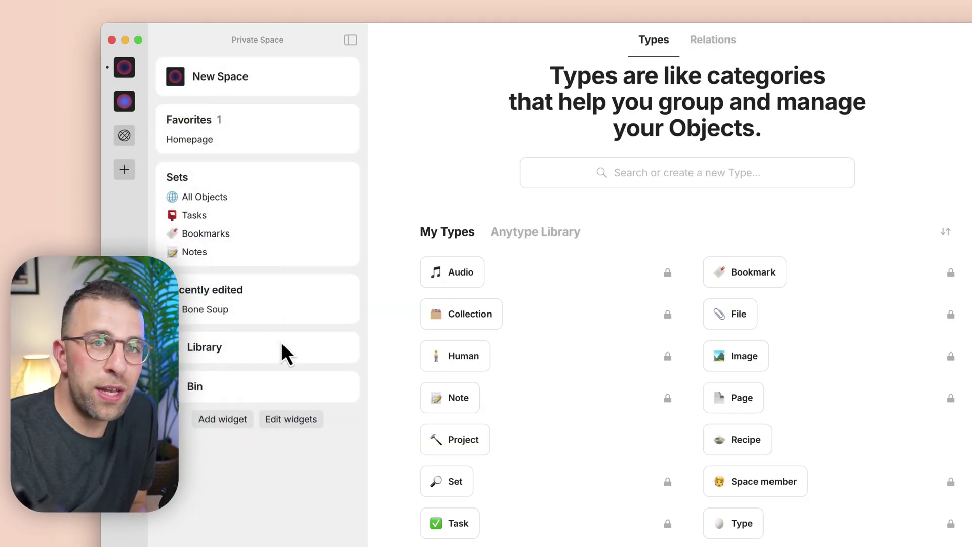
click(502, 235)
scroll(523, 340, down, 2)
scroll(523, 340, down, 5)
scroll(523, 340, up, 4)
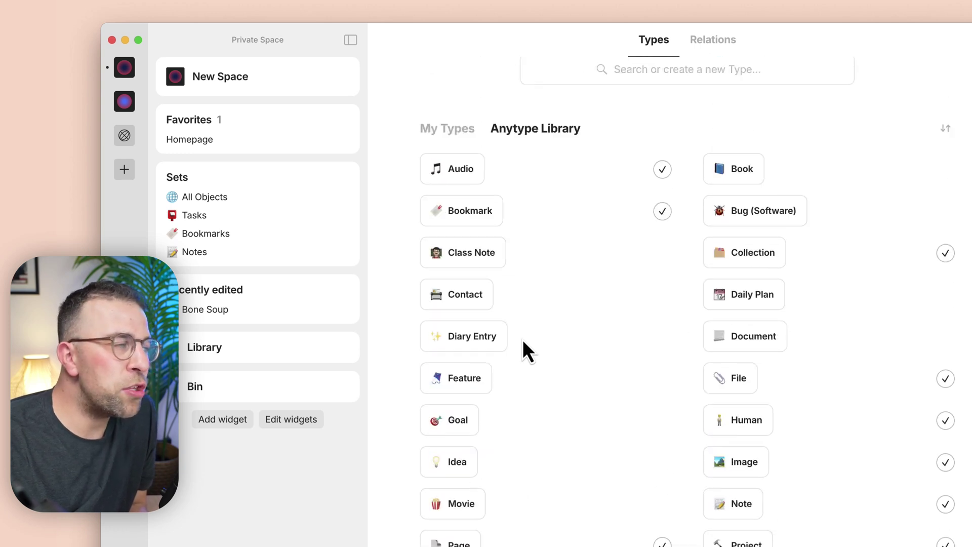
scroll(523, 339, up, 2)
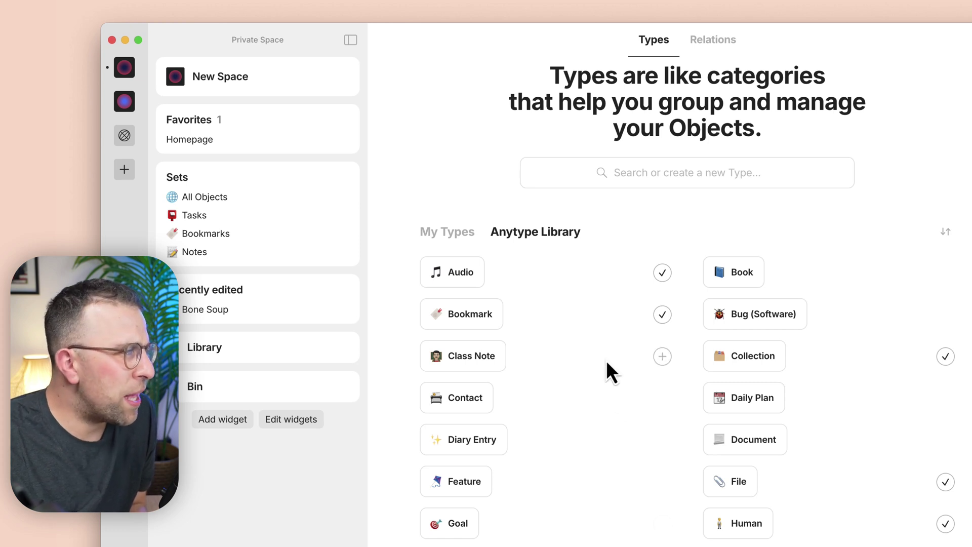
mouse_move(259, 215)
click(256, 200)
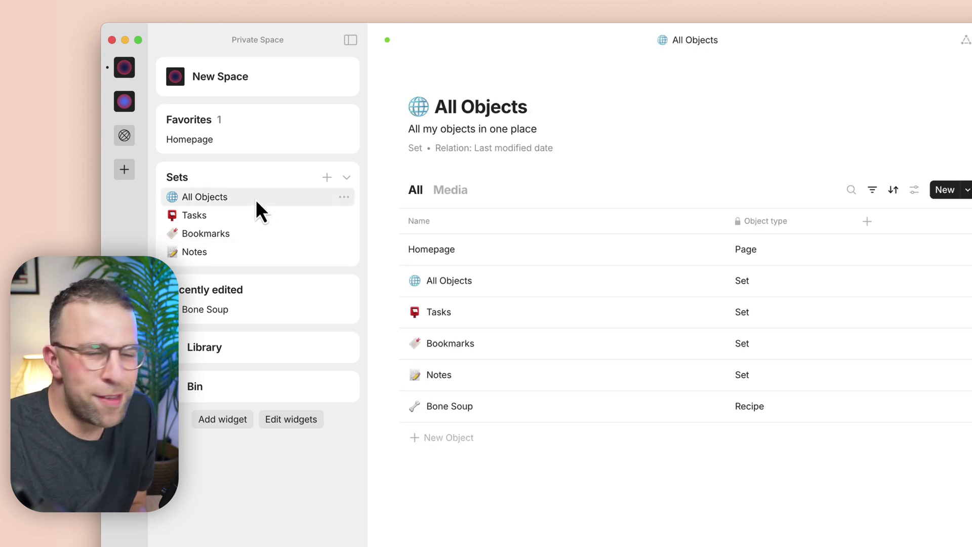
click(452, 407)
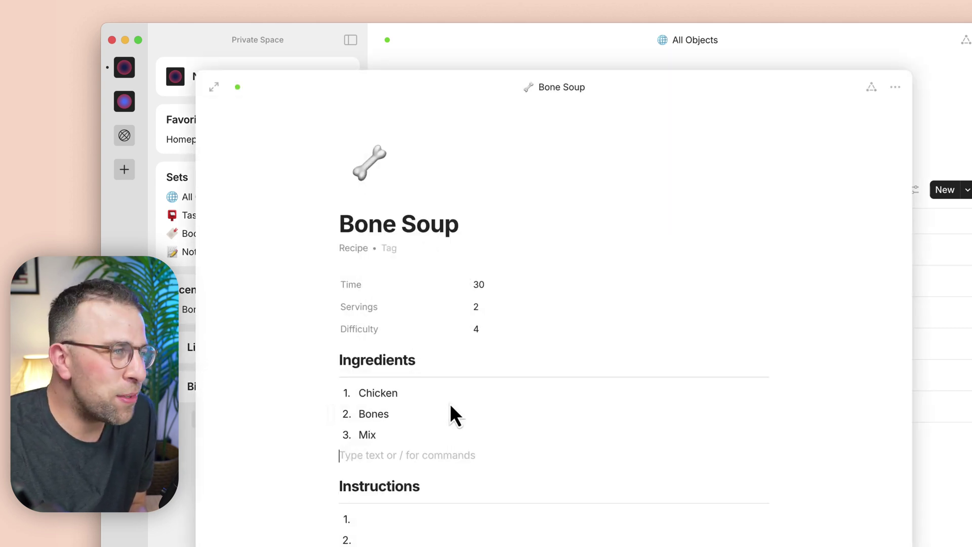
click(177, 340)
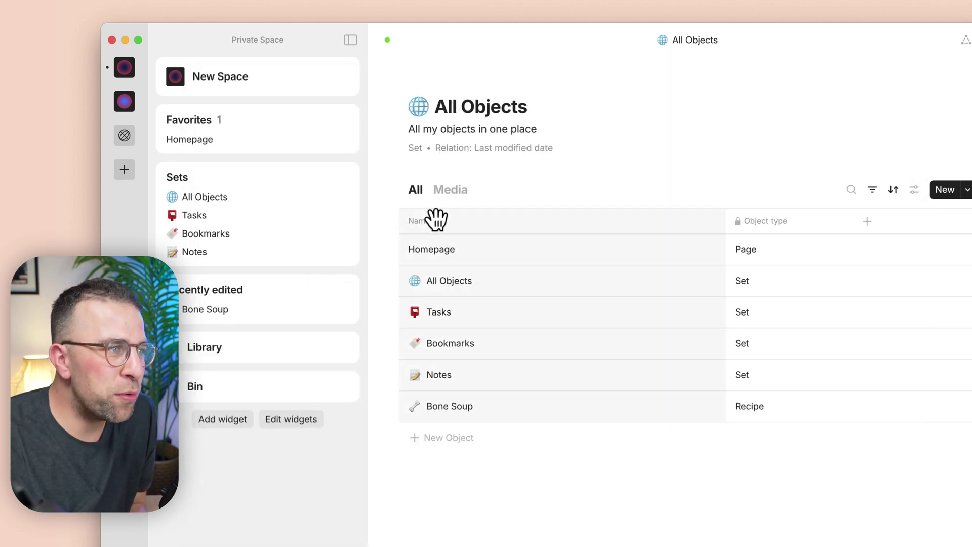
mouse_move(450, 190)
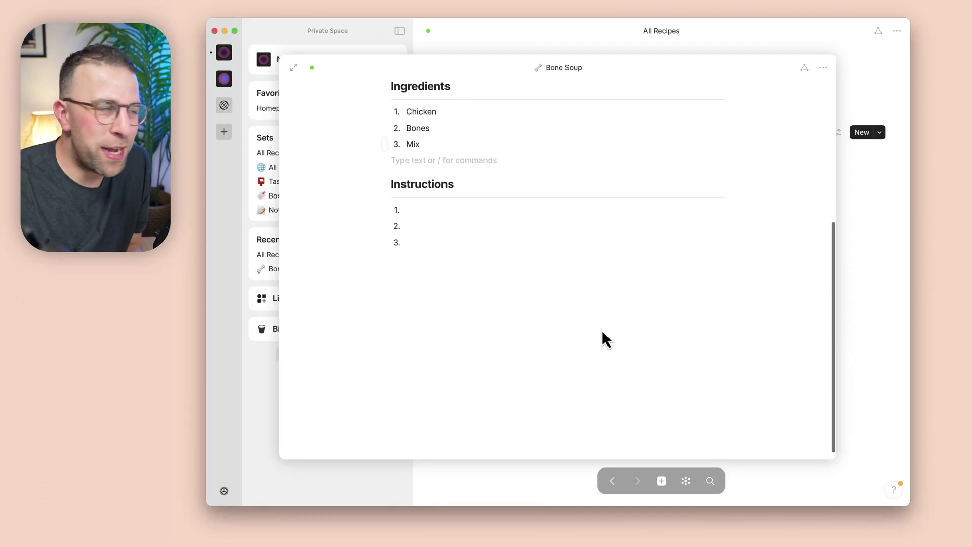
- Add a PDF block to Bone Soup with the chicken bone broth recipe PDF
click(534, 301)
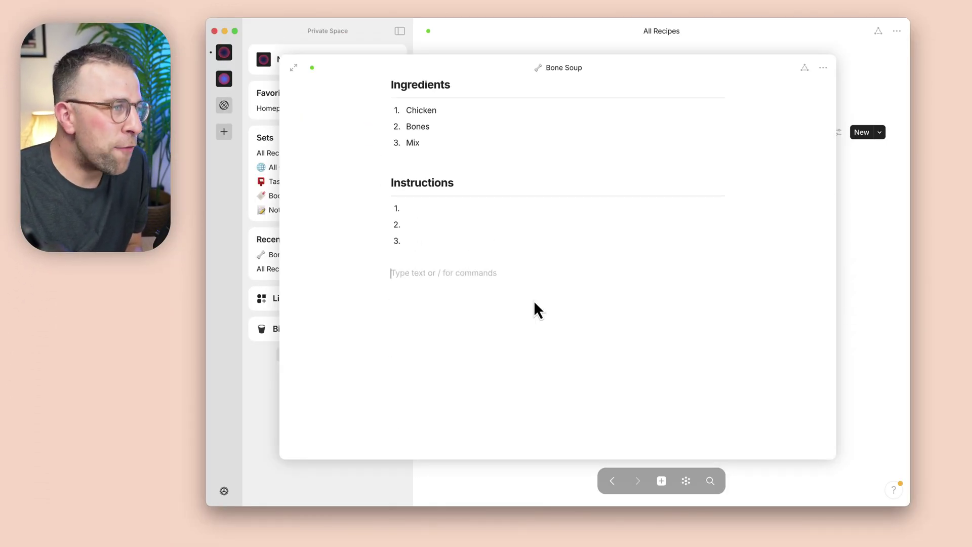
text(/p)
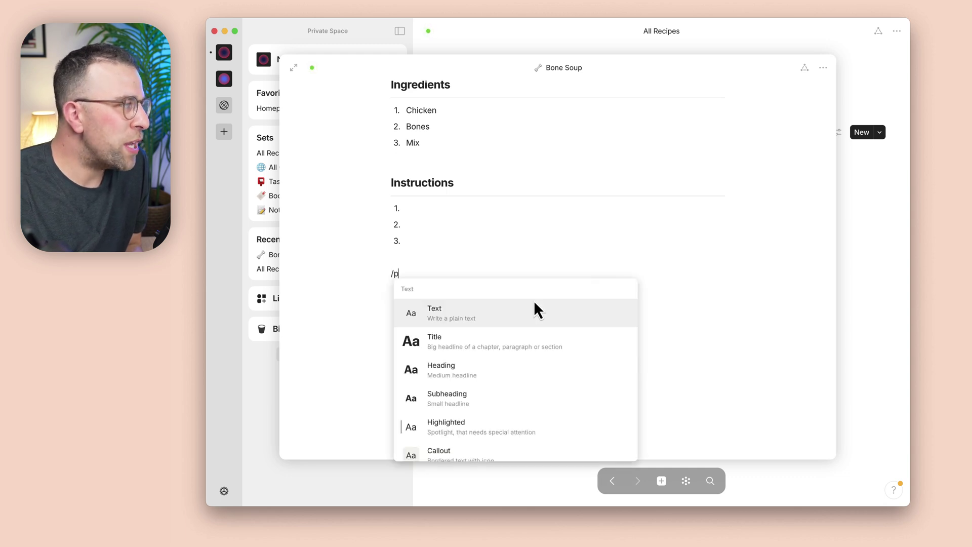
text(df)
key(Return)
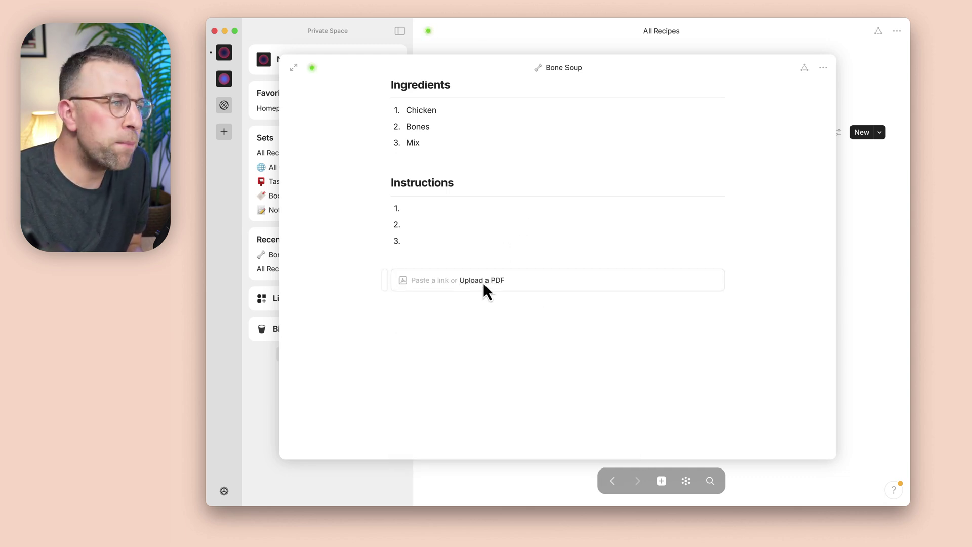
click(483, 281)
double_click(755, 197)
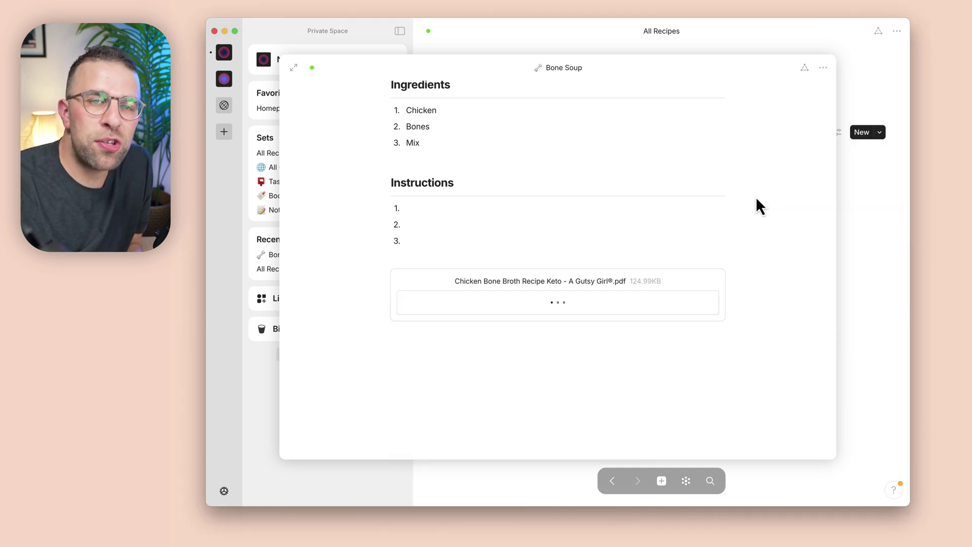
scroll(550, 274, down, 5)
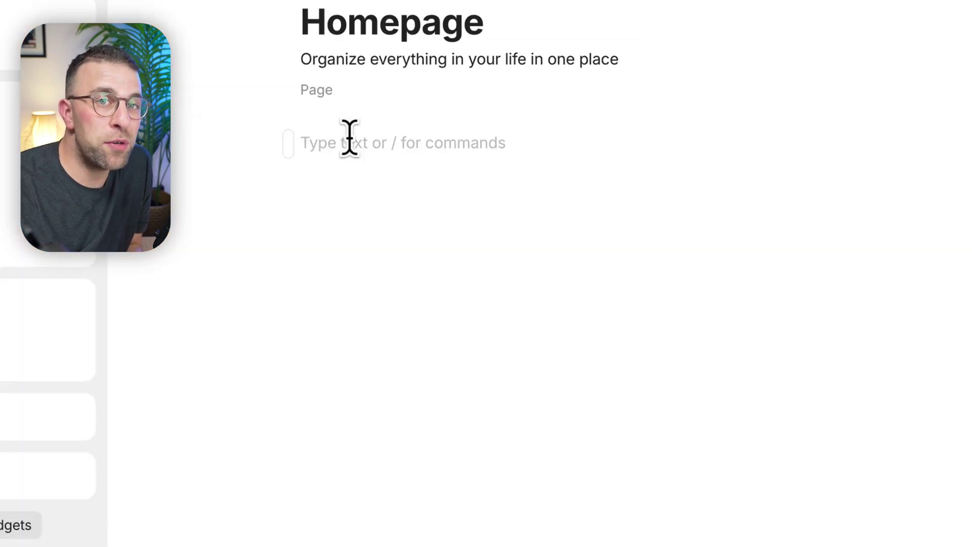
text(@)
- Insert an All Recipes link on the Homepage
key(Down)
key(Return)
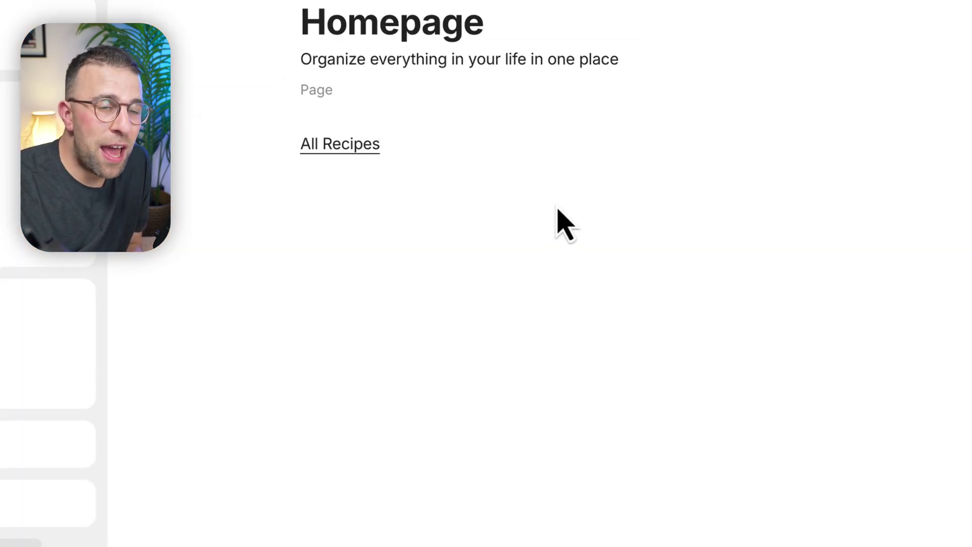
key(Return)
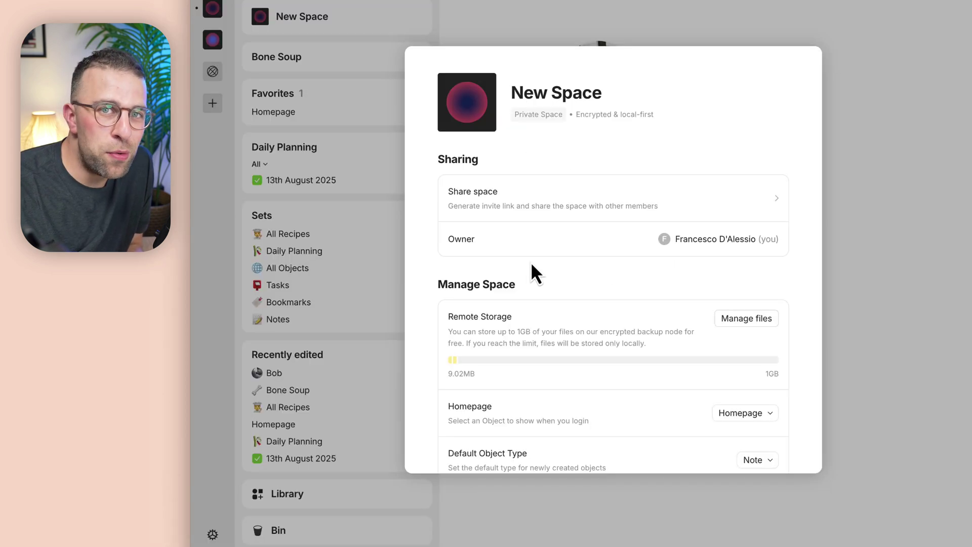
scroll(532, 271, down, 3)
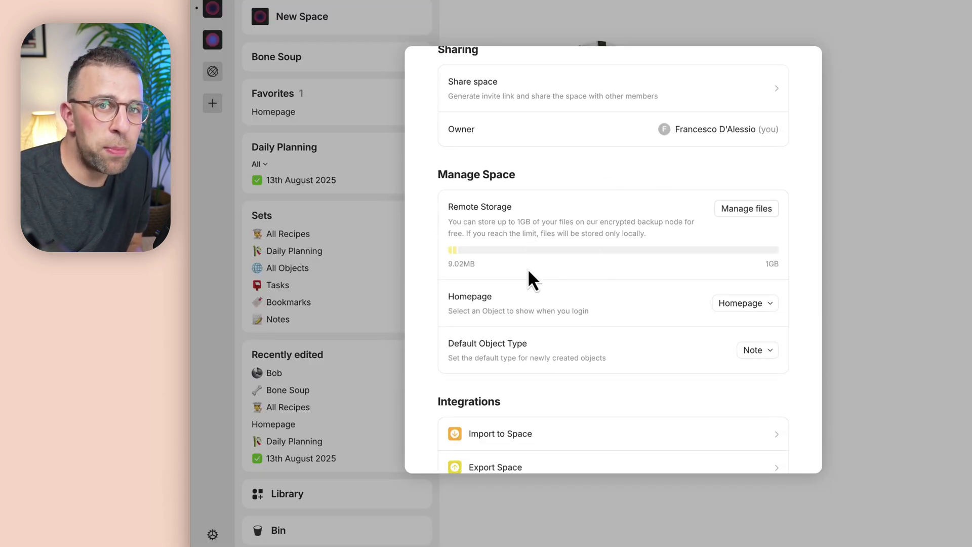
- Check the space's synced files twice, returning to the space settings each time
click(747, 209)
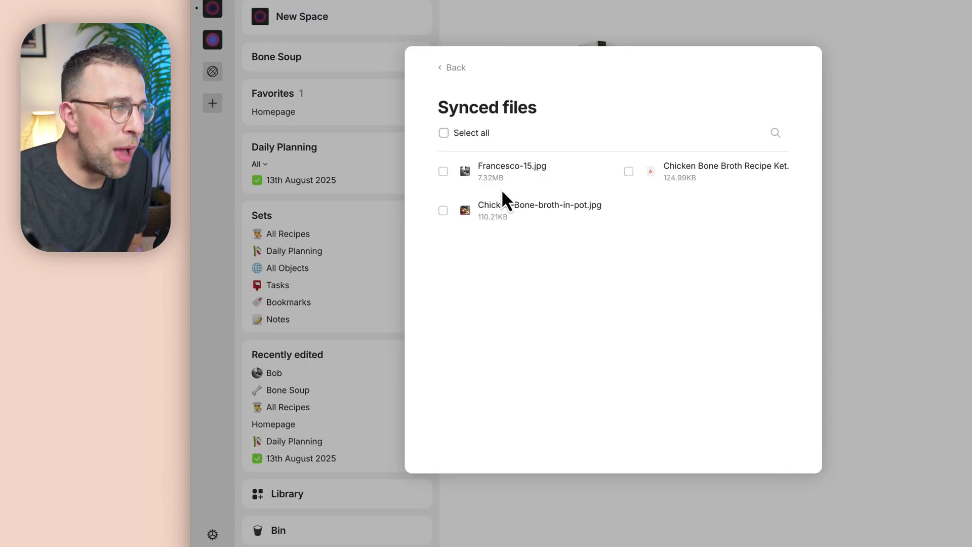
click(450, 68)
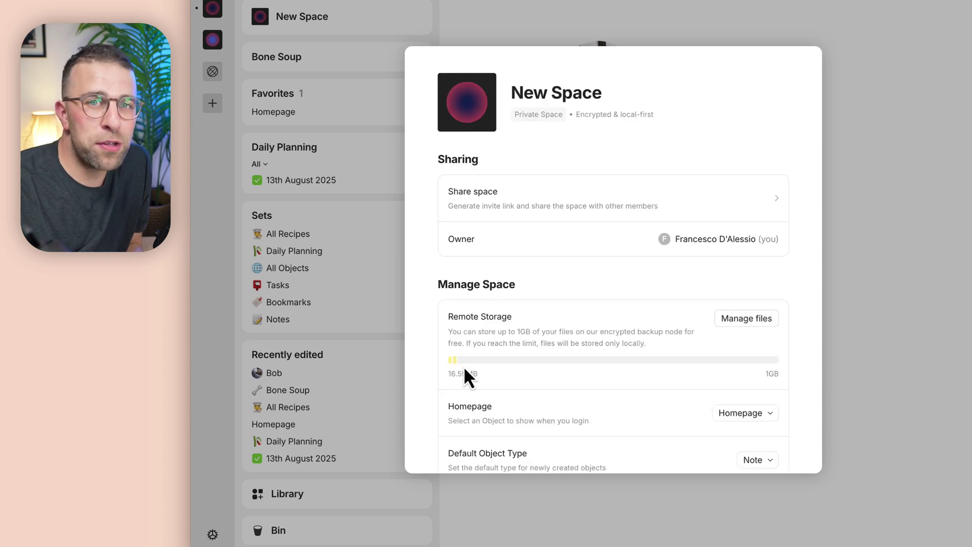
click(732, 325)
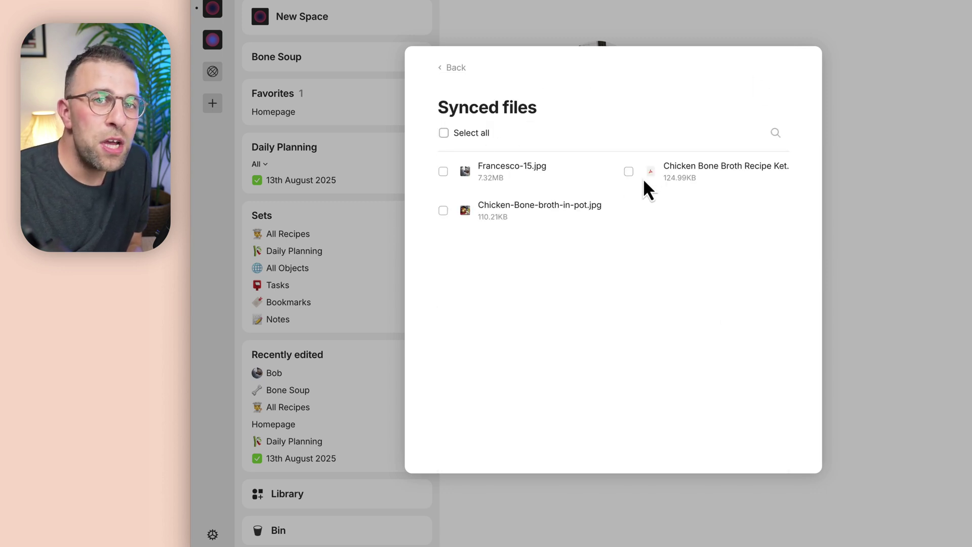
click(453, 69)
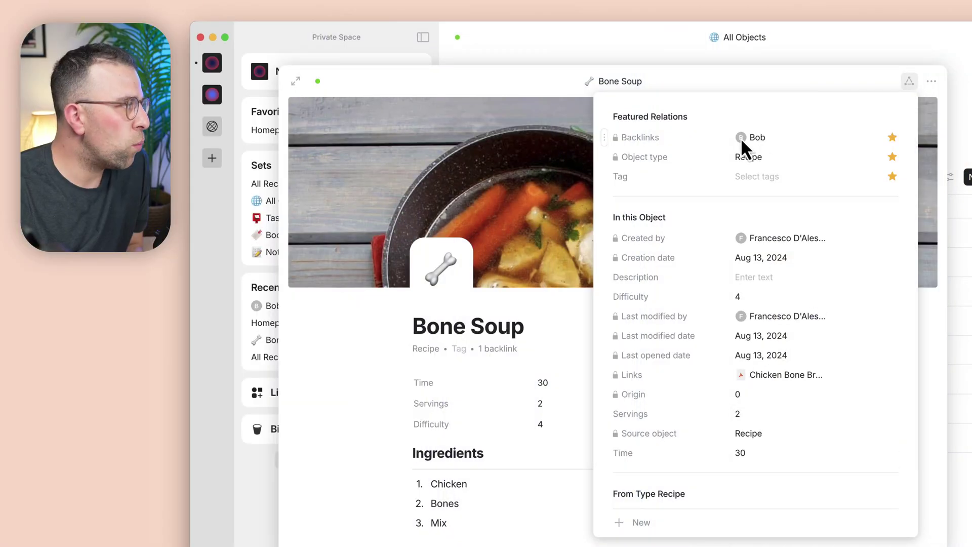
- Create a new Human object for Bob
click(756, 138)
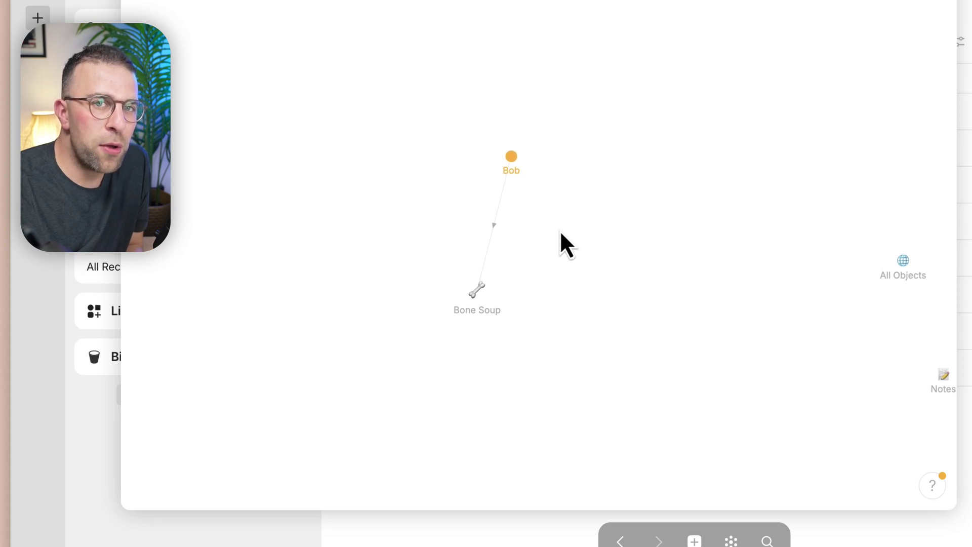
key(super+n)
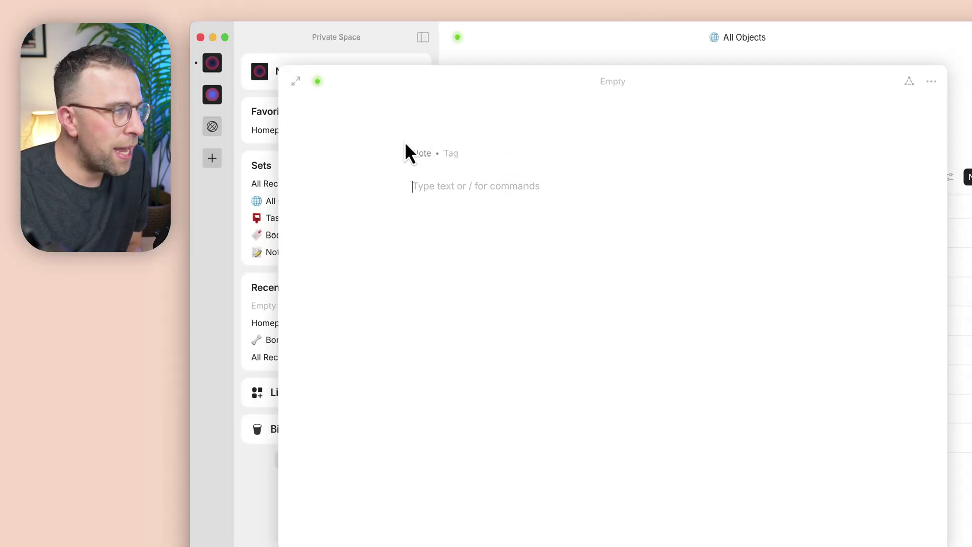
click(424, 152)
mouse_move(443, 195)
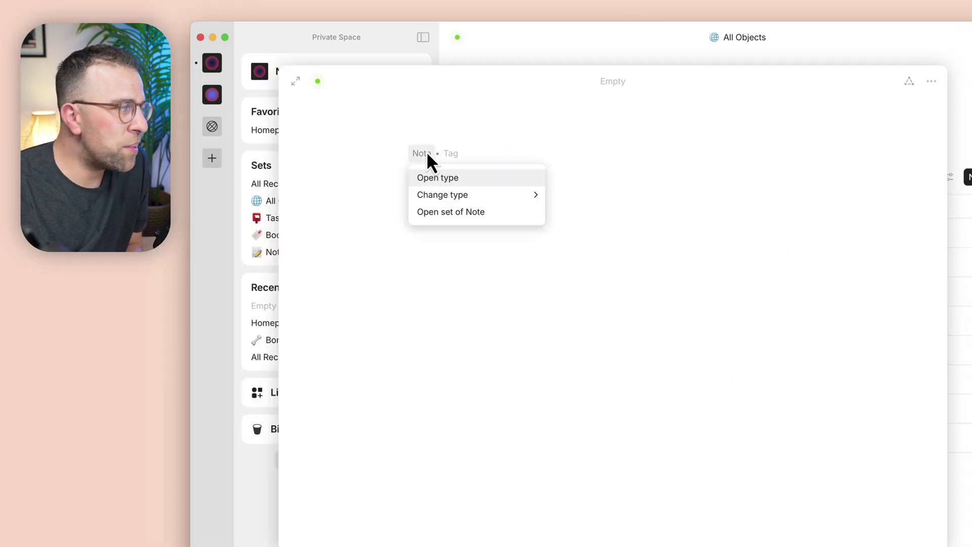
click(622, 226)
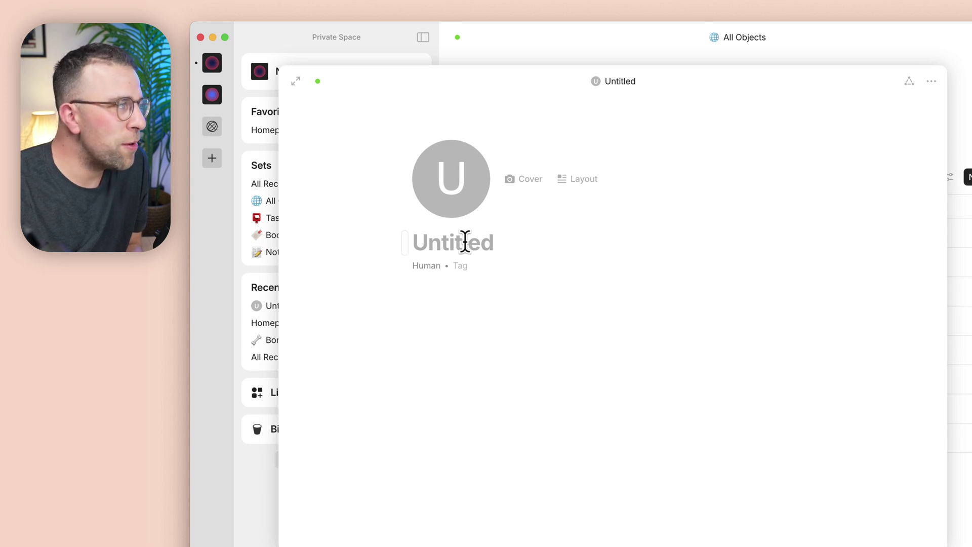
text(Bob)
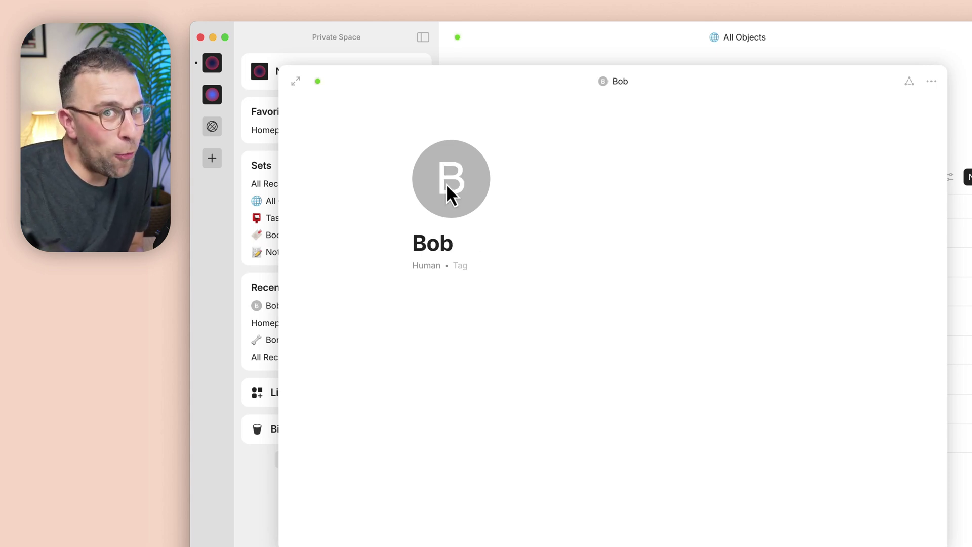
- Tag Bob with a new friend tag
click(462, 266)
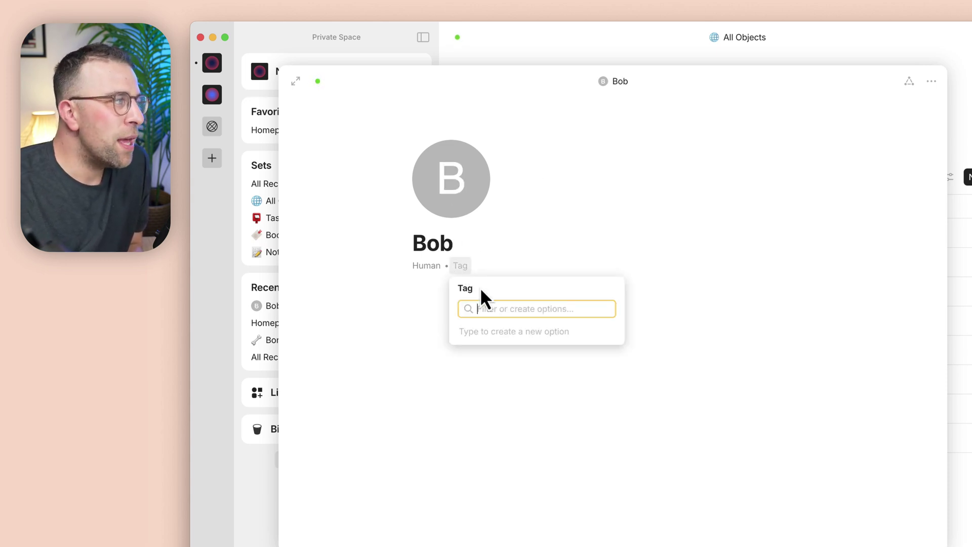
text(firn)
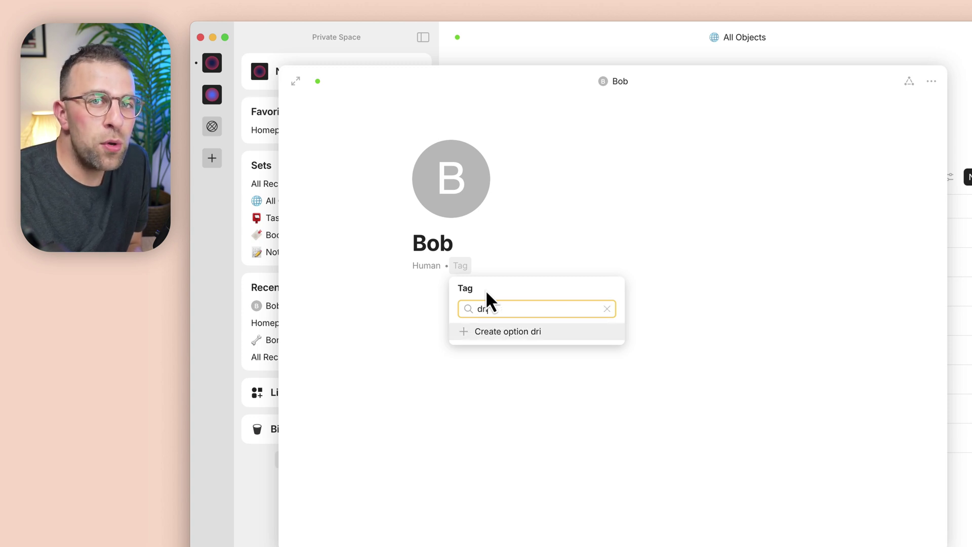
key(BackSpace)
key(BackSpace)
key(BackSpace)
text(riend)
key(Return)
click(528, 399)
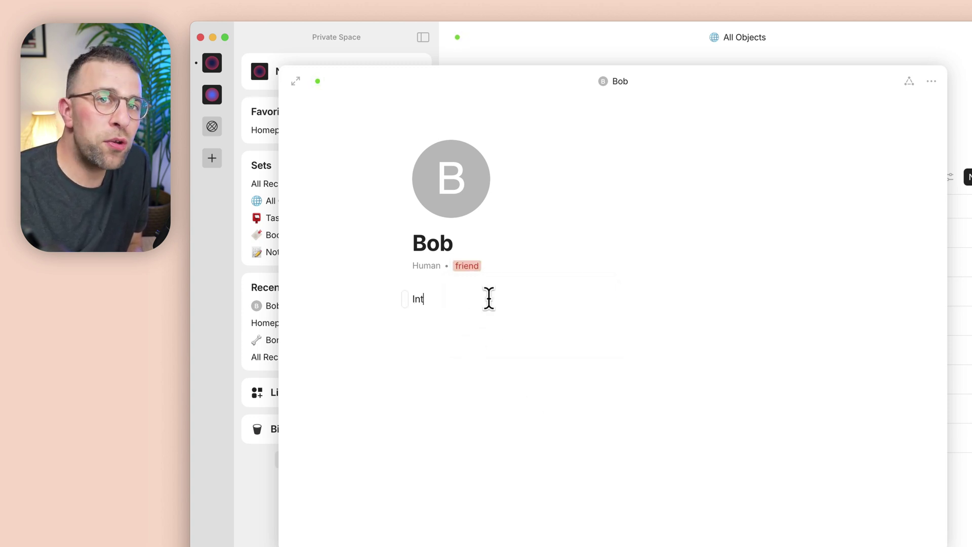
text(@)
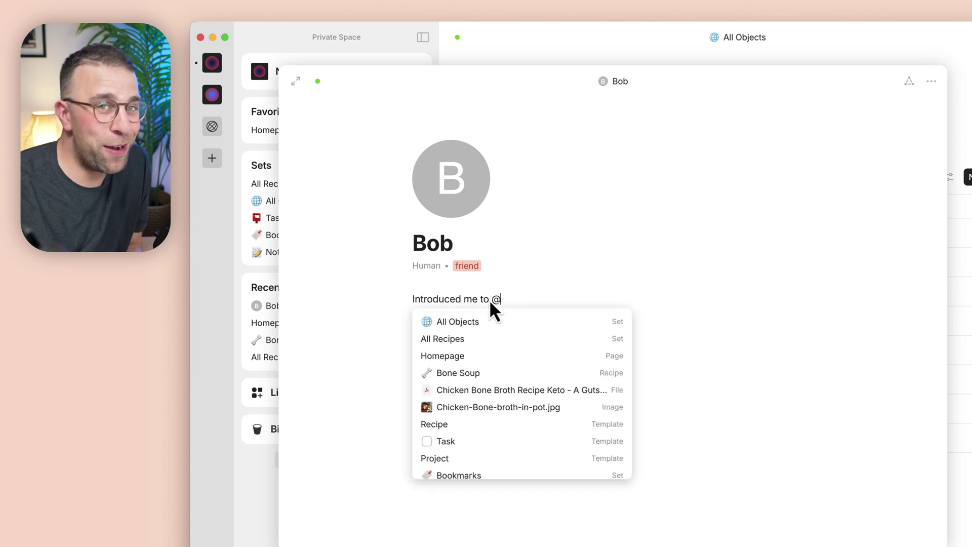
- Mention Bone Soup on Bob's page and confirm Bob appears in its backlinks
key(Down)
key(Down)
key(Down)
key(Down)
key(Return)
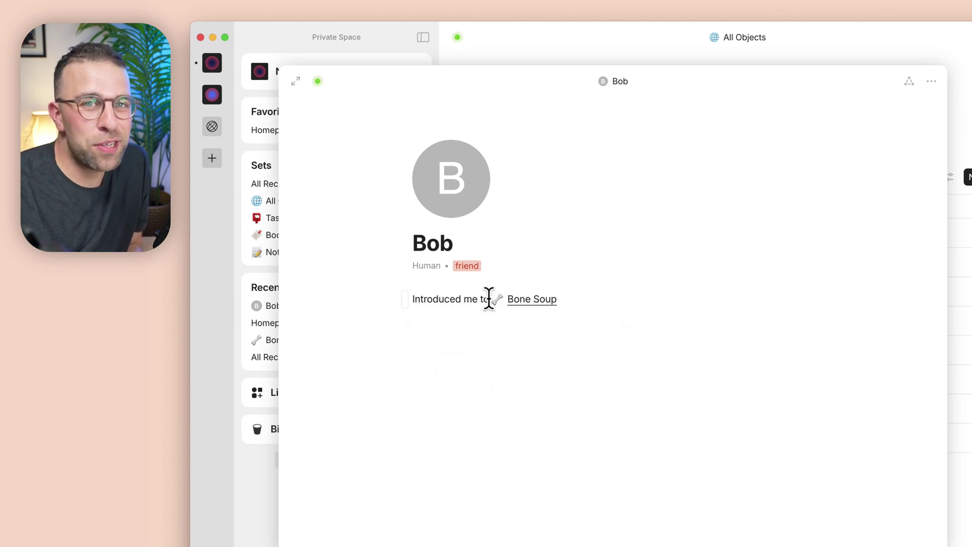
click(521, 297)
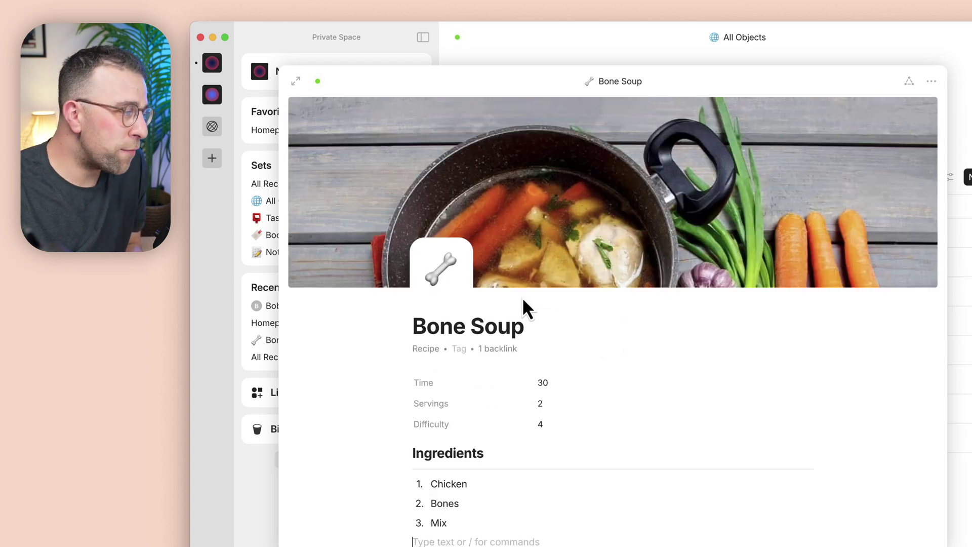
scroll(554, 365, down, 2)
scroll(553, 365, down, 3)
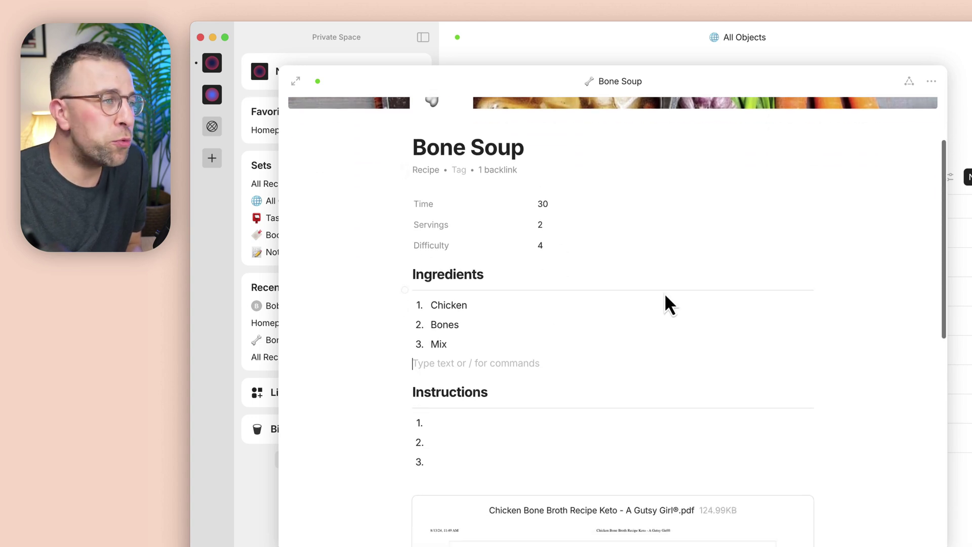
scroll(666, 304, up, 5)
click(932, 81)
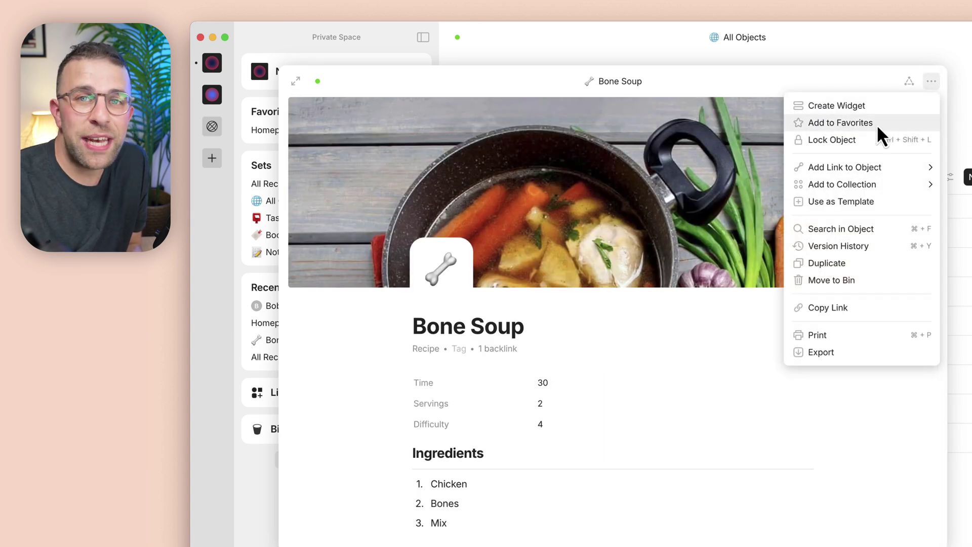
click(910, 81)
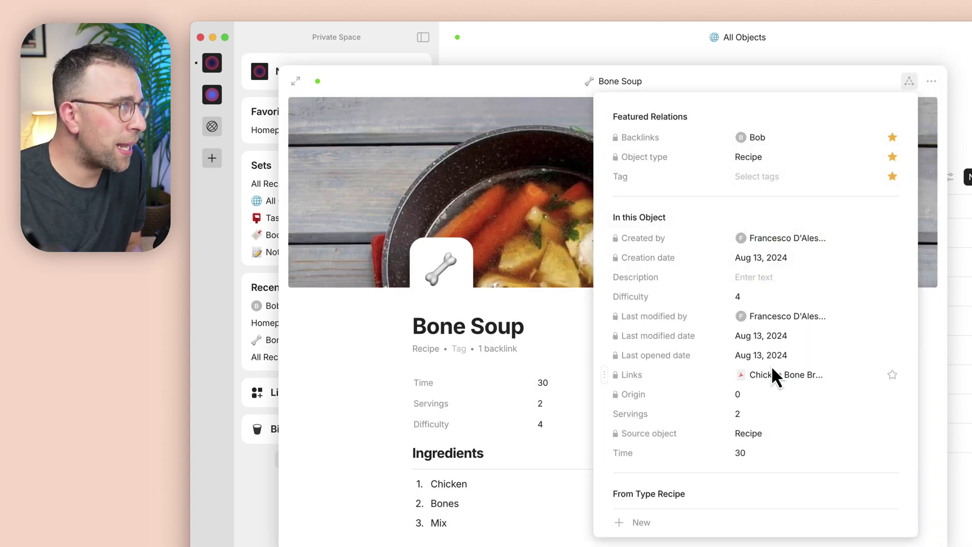
scroll(771, 366, down, 1)
scroll(771, 365, up, 1)
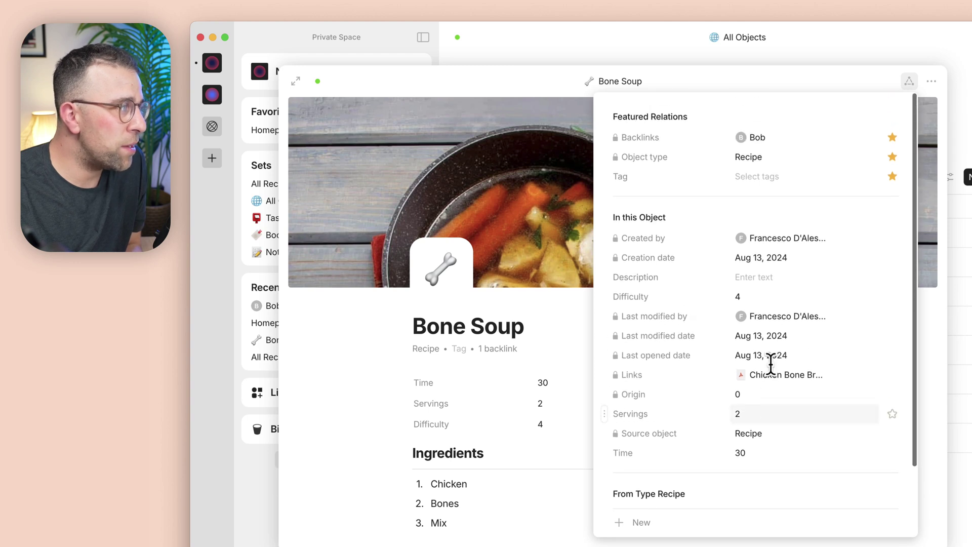
click(755, 138)
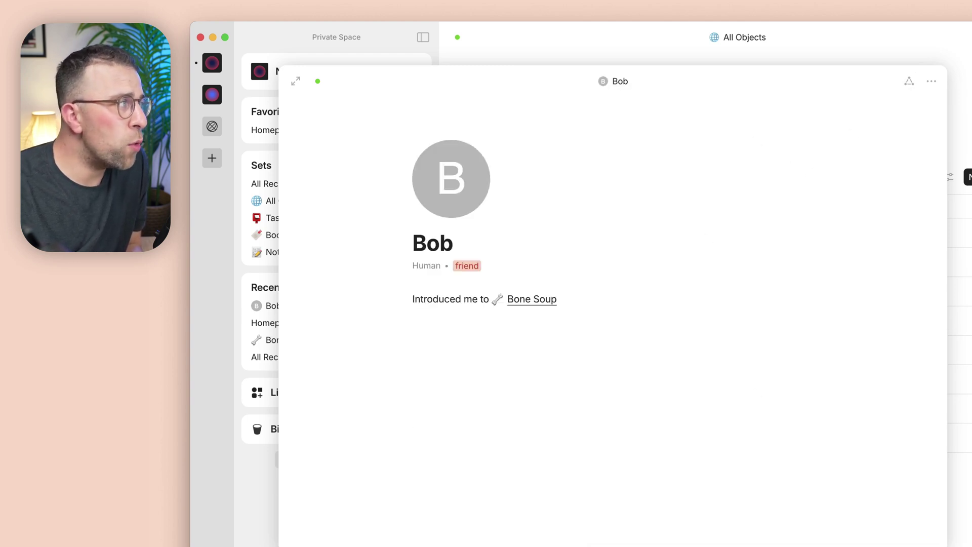
- View Bob's connections as a graph, then open the Homepage from Favorites
click(910, 81)
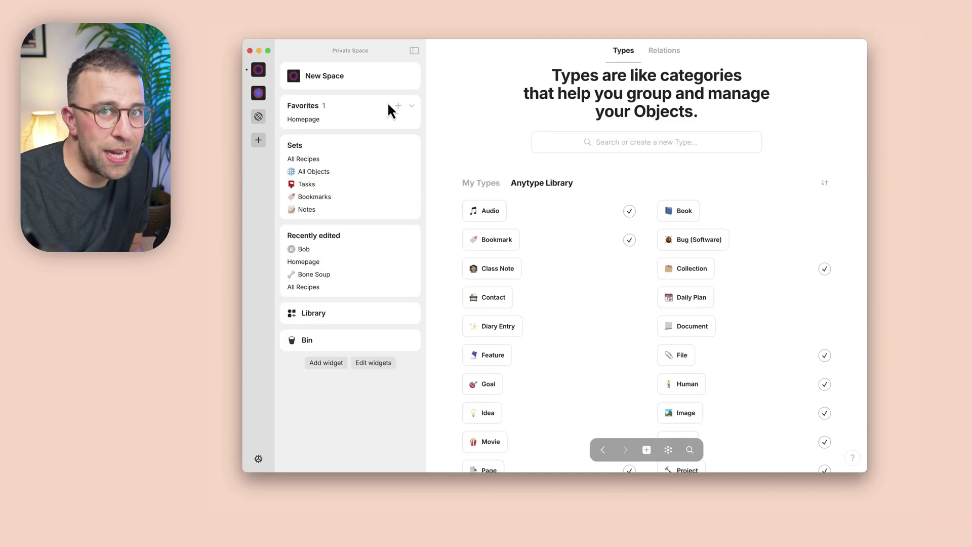
click(350, 117)
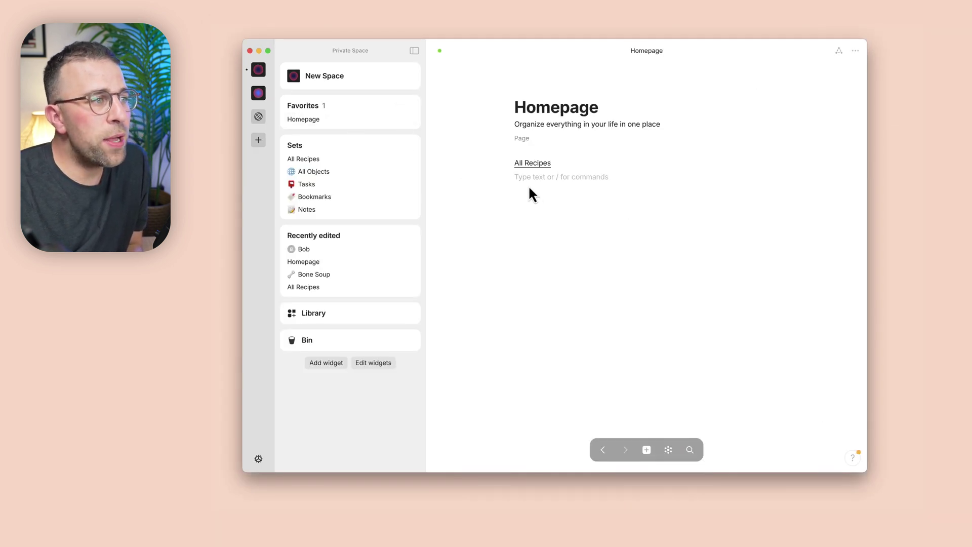
text(/)
scroll(575, 248, down, 2)
scroll(575, 241, down, 5)
scroll(575, 241, down, 5)
scroll(575, 241, down, 5)
scroll(575, 241, down, 2)
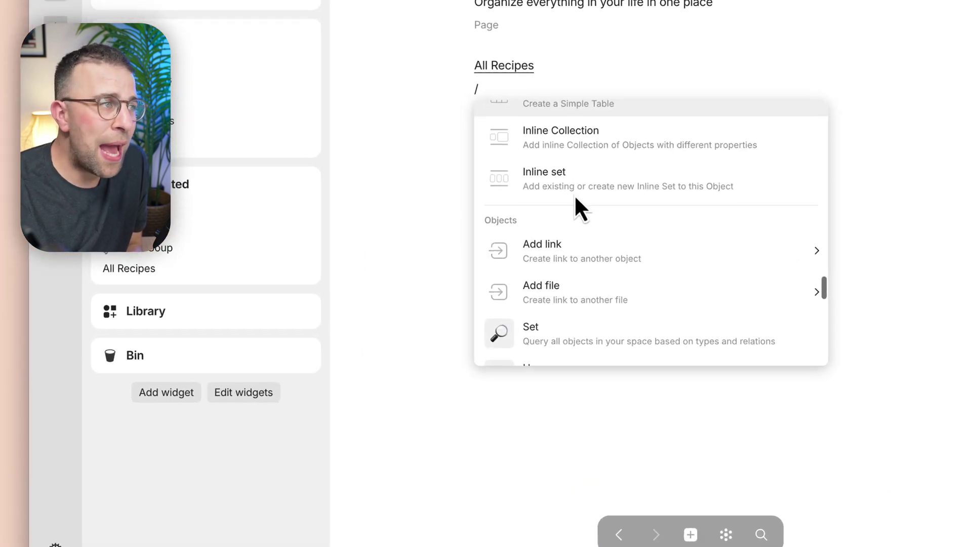
scroll(574, 192, down, 3)
scroll(575, 191, down, 4)
scroll(575, 191, down, 3)
scroll(575, 193, up, 3)
scroll(575, 194, up, 1)
scroll(575, 194, down, 1)
scroll(575, 194, up, 4)
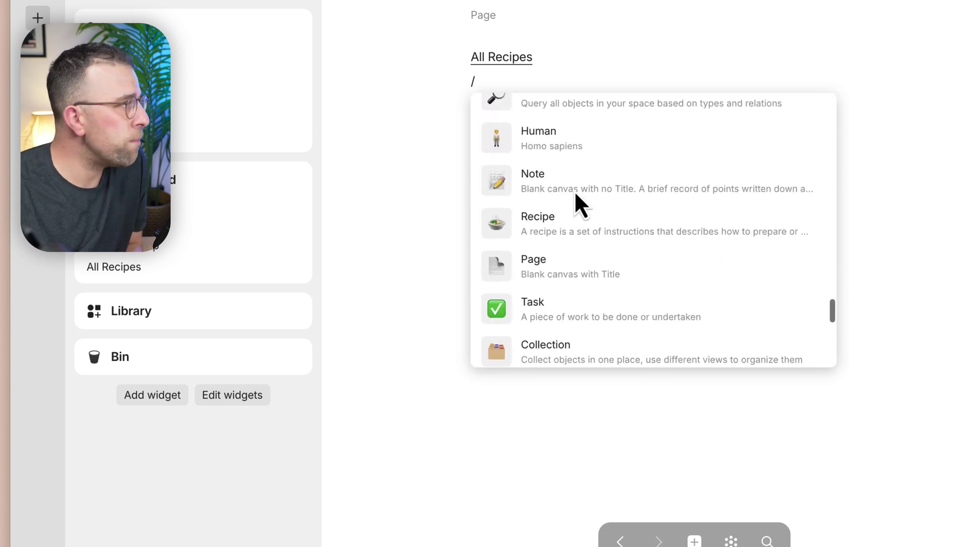
scroll(574, 191, up, 3)
scroll(575, 191, down, 10)
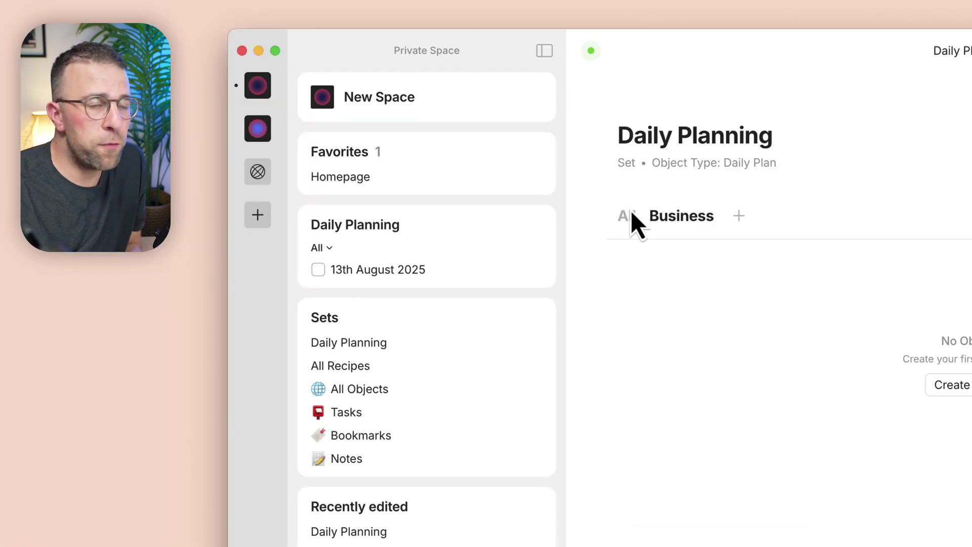
- Tag the 13th August 2025 daily plan as business
click(628, 217)
click(723, 297)
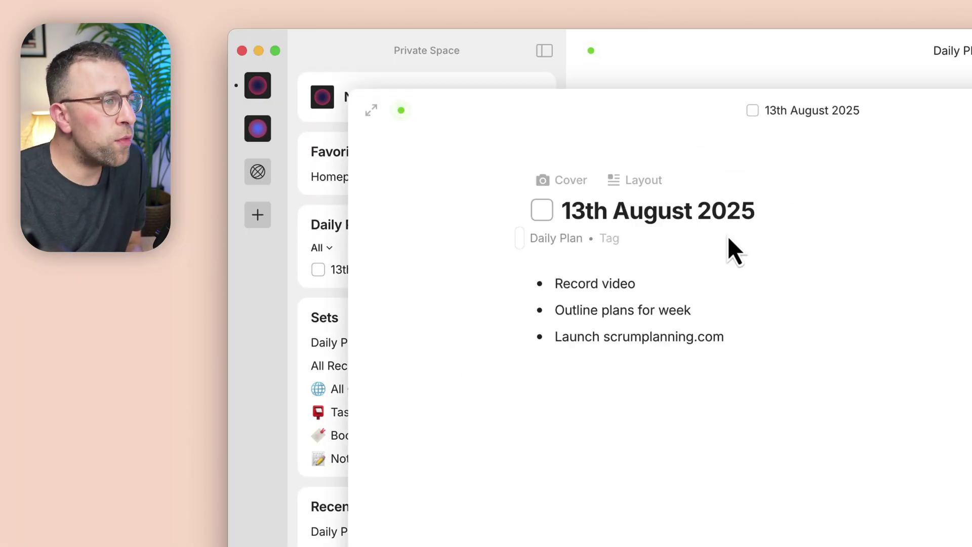
click(610, 237)
click(641, 328)
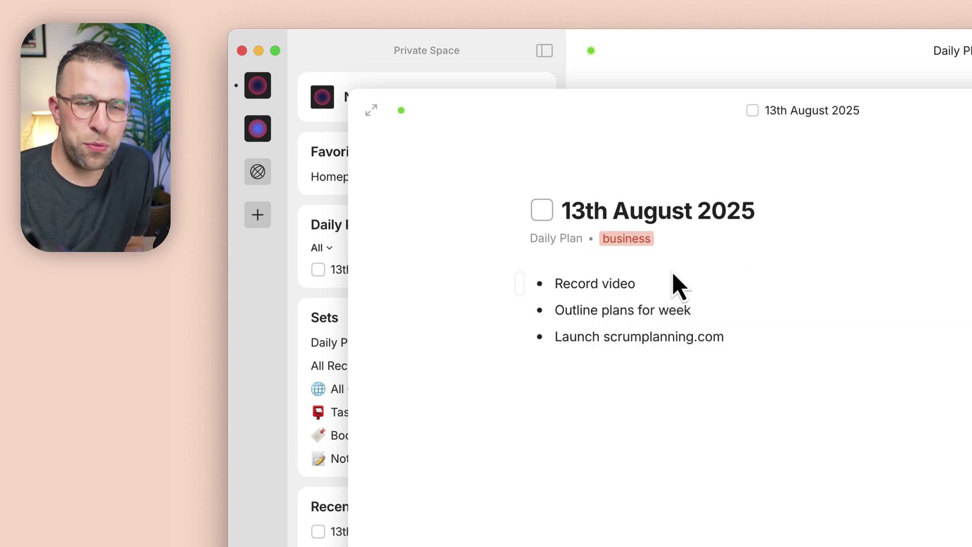
key(Escape)
- Filter the sidebar to Business plans, then back to all plans
click(322, 247)
click(342, 299)
click(354, 251)
click(338, 276)
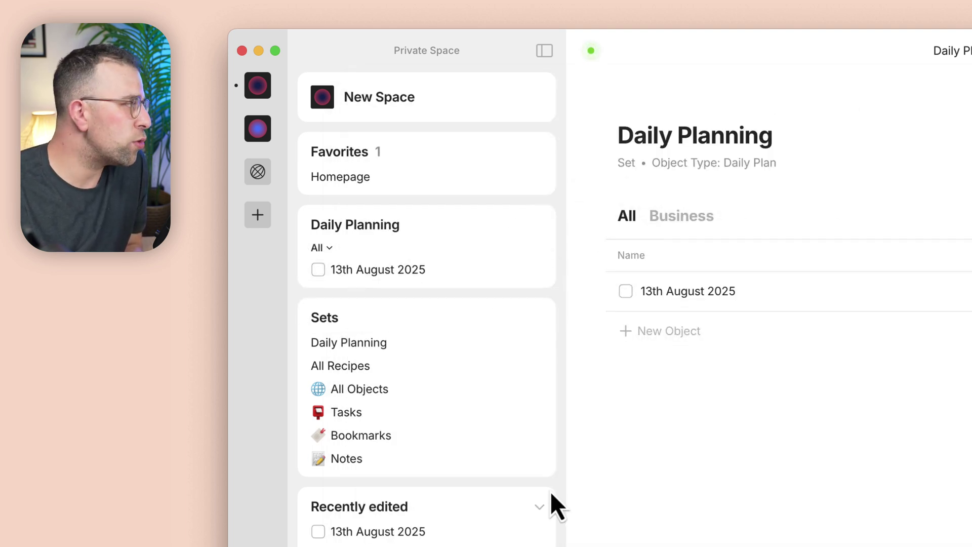
- Mark the 13th August 2025 plan as done and return to the Homepage
click(398, 532)
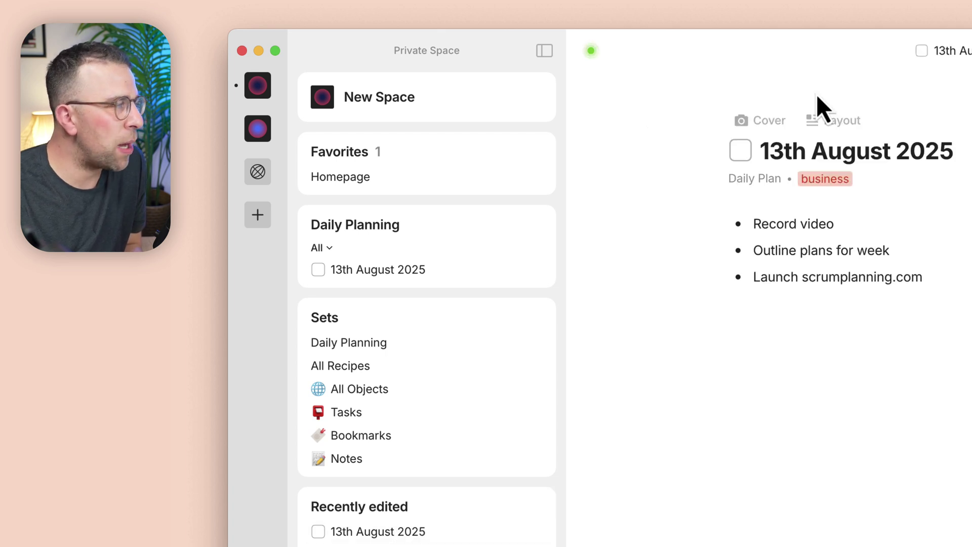
click(739, 154)
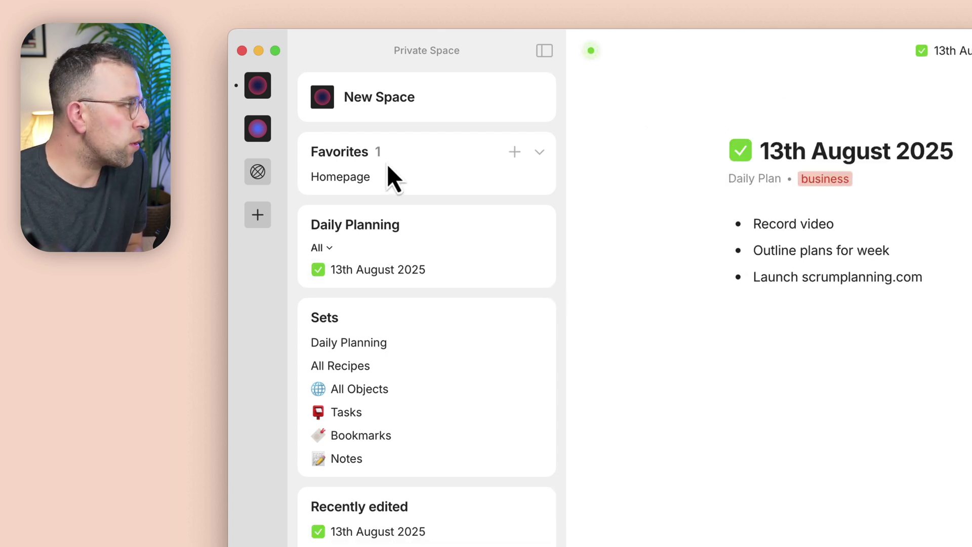
click(388, 177)
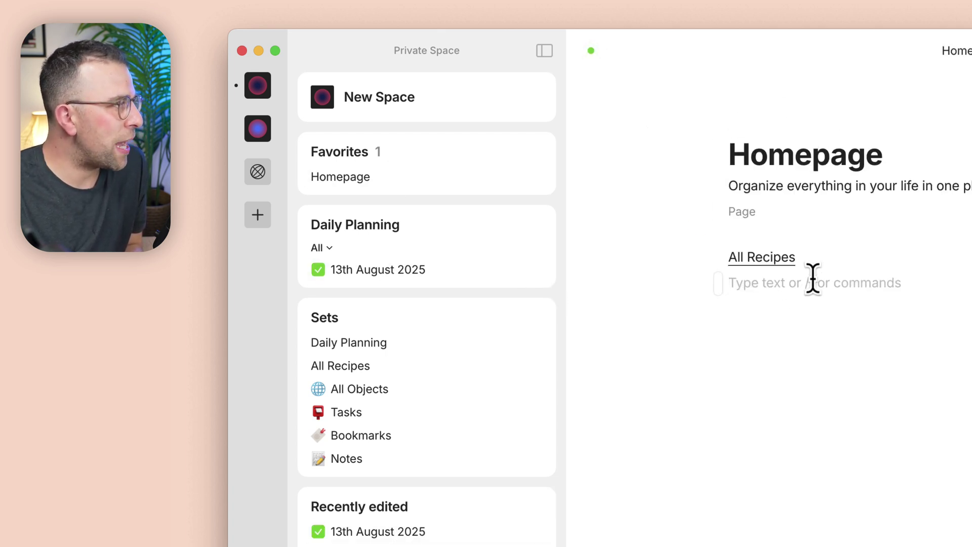
text(@daily)
- Link Daily Planning from the Homepage and give it the bamboo emoji icon
key(Return)
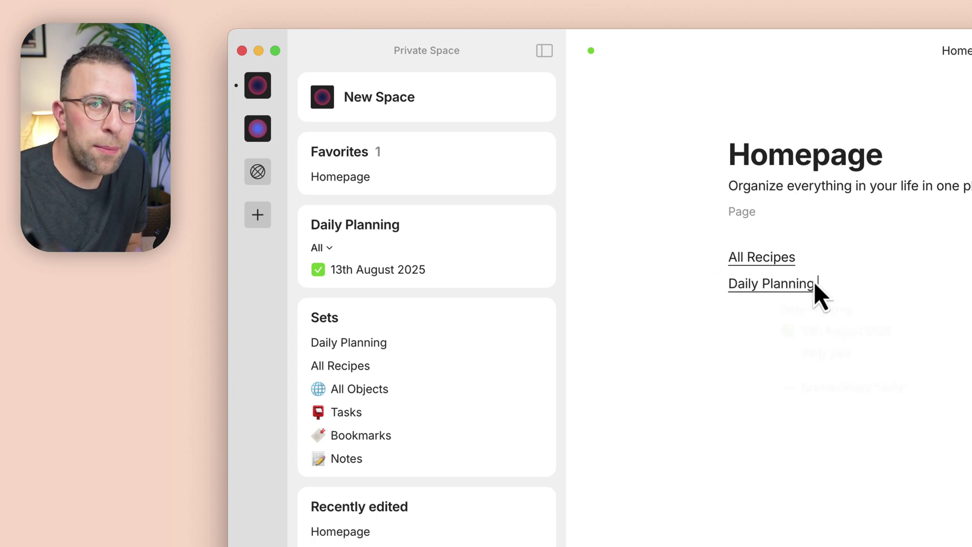
click(779, 287)
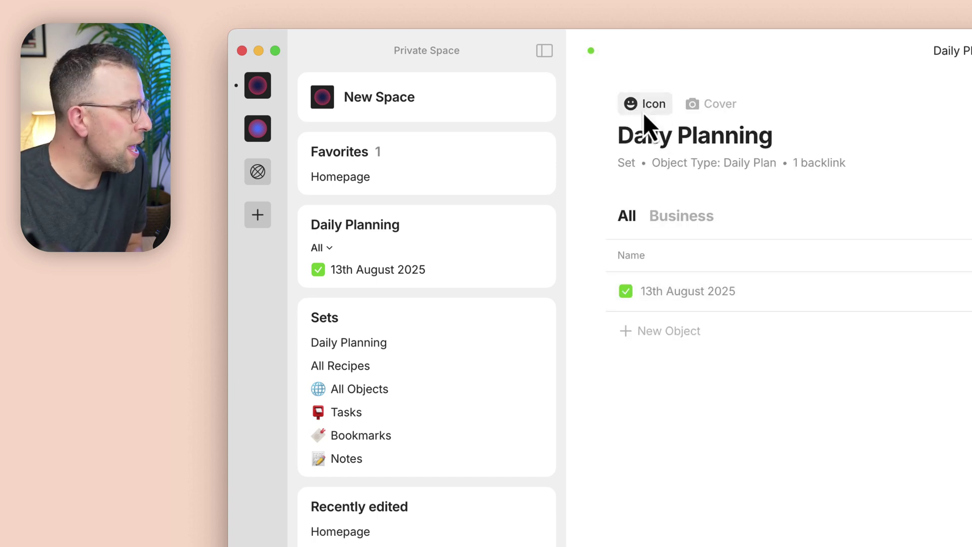
click(647, 105)
click(553, 142)
click(505, 136)
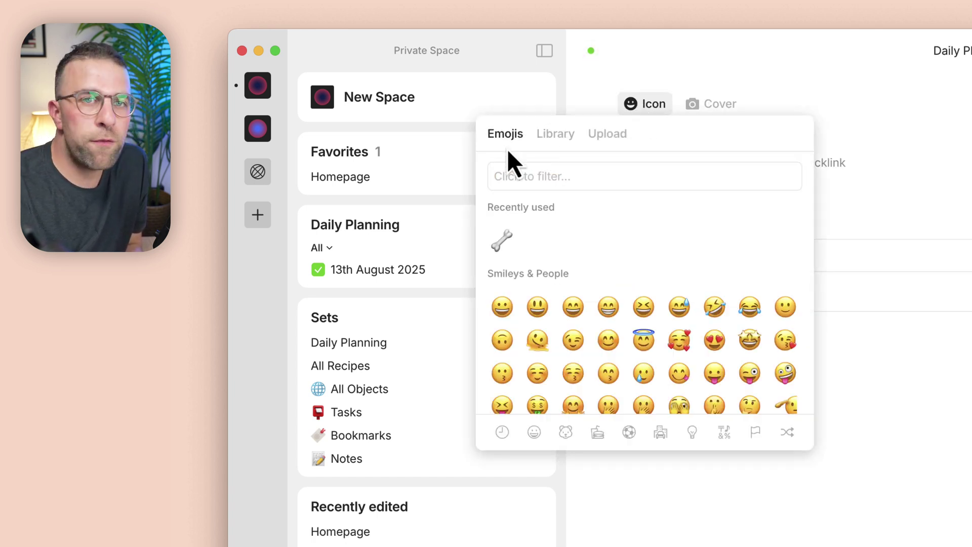
click(582, 176)
text(plakn)
key(Down)
key(Down)
key(Down)
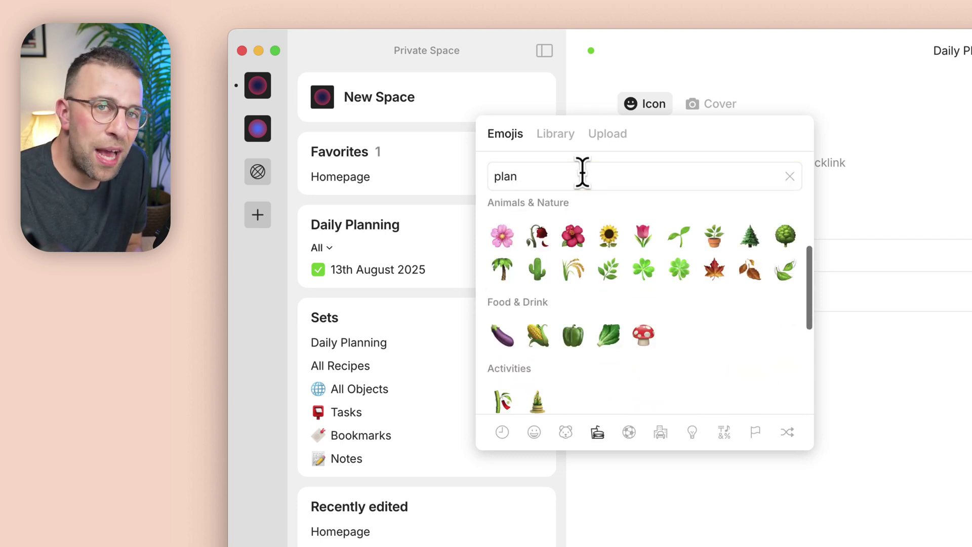
key(Down)
key(Down)
key(Return)
key(Escape)
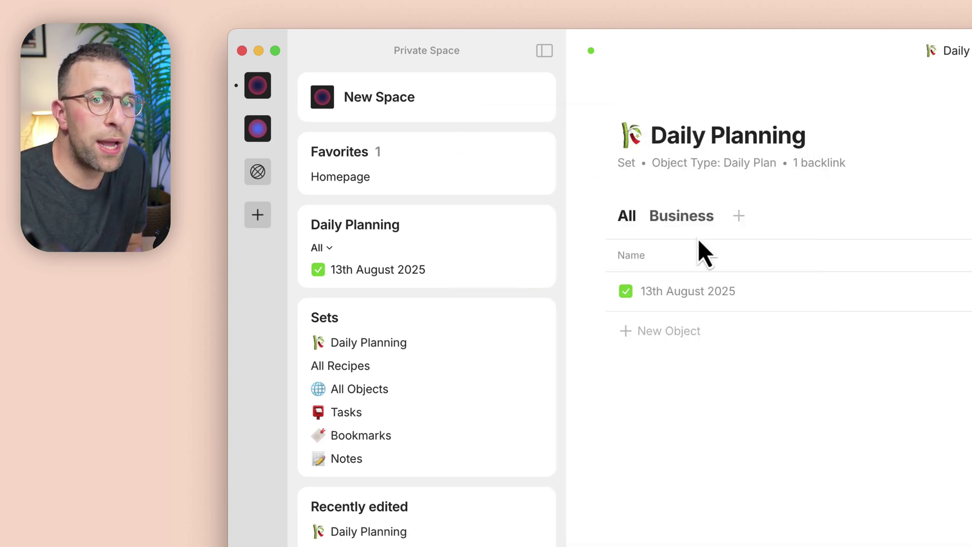
- Give the All Recipes set the chef emoji icon
click(370, 370)
click(644, 105)
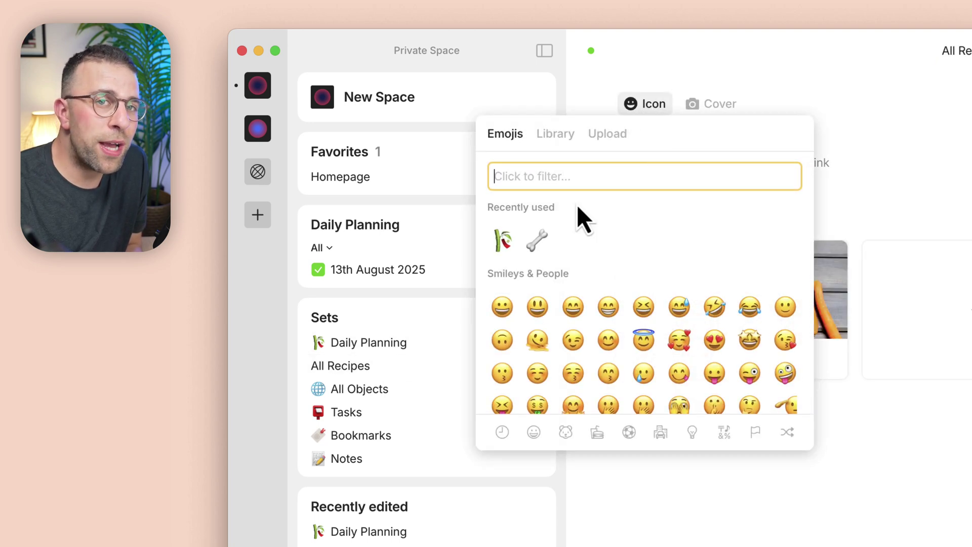
text(ood)
key(Down)
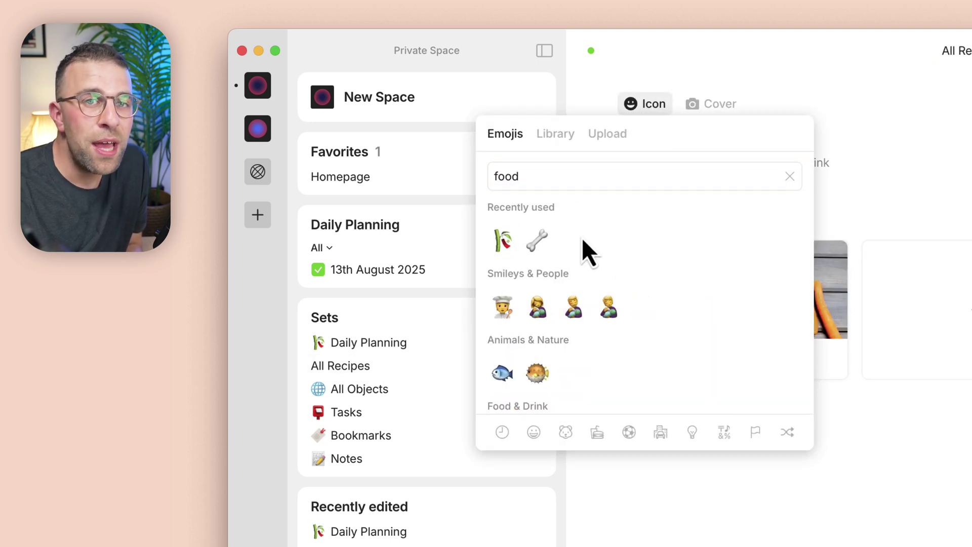
key(Down)
key(Return)
key(Escape)
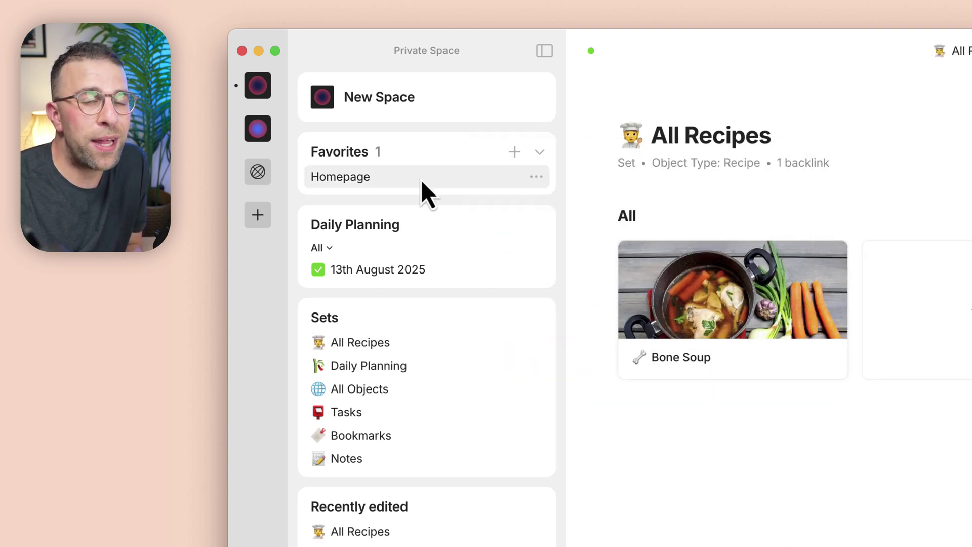
click(423, 183)
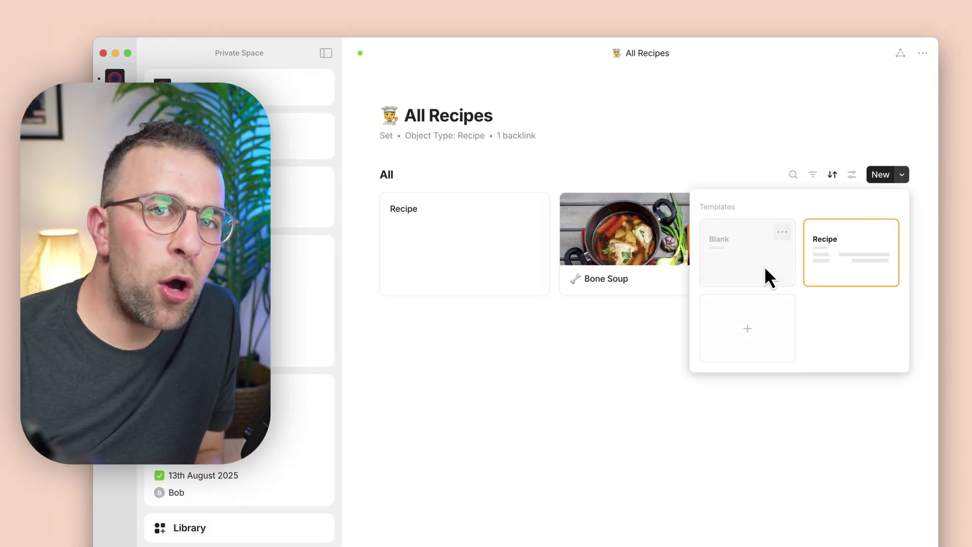
- Open the Recipe template for editing and add an 'Image of Food' heading
click(891, 231)
click(852, 254)
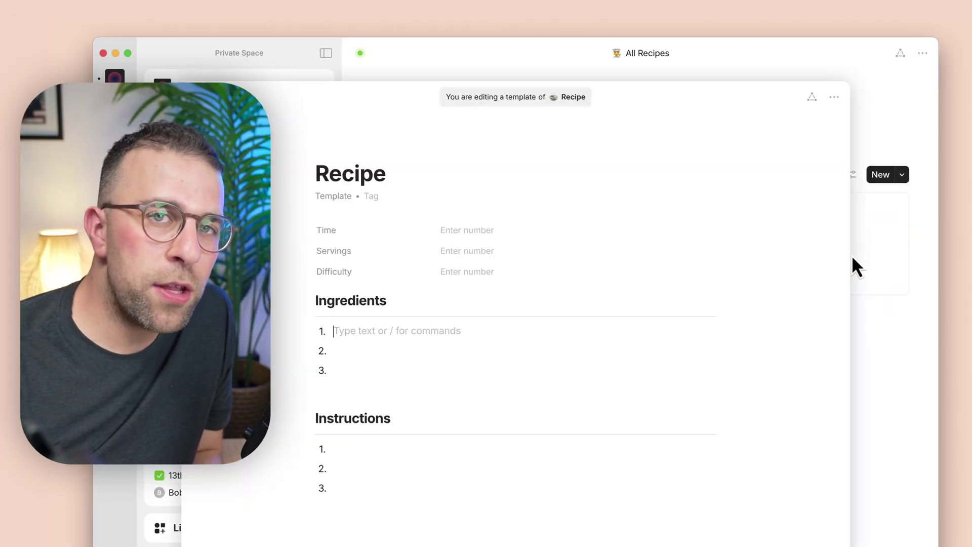
scroll(366, 515, down, 1)
click(366, 515)
text(#)
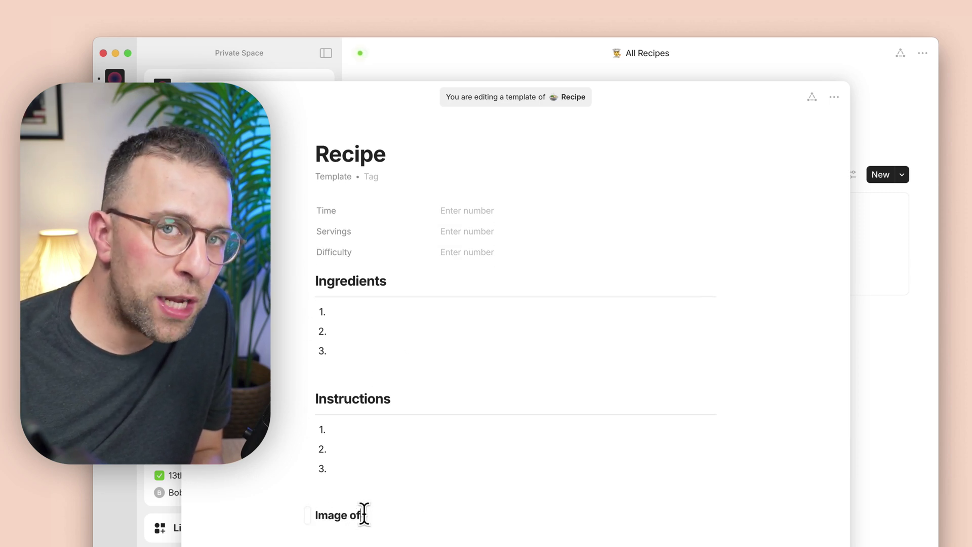
text(Food)
key(Return)
text(---)
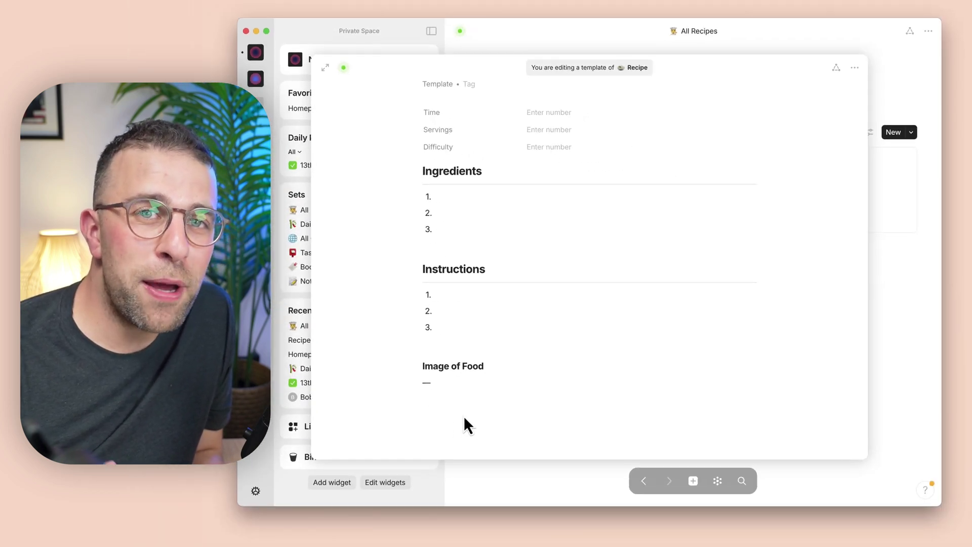
- Insert a line divider under 'Image of Food' and close the template editor
key(BackSpace)
key(BackSpace)
text(/div)
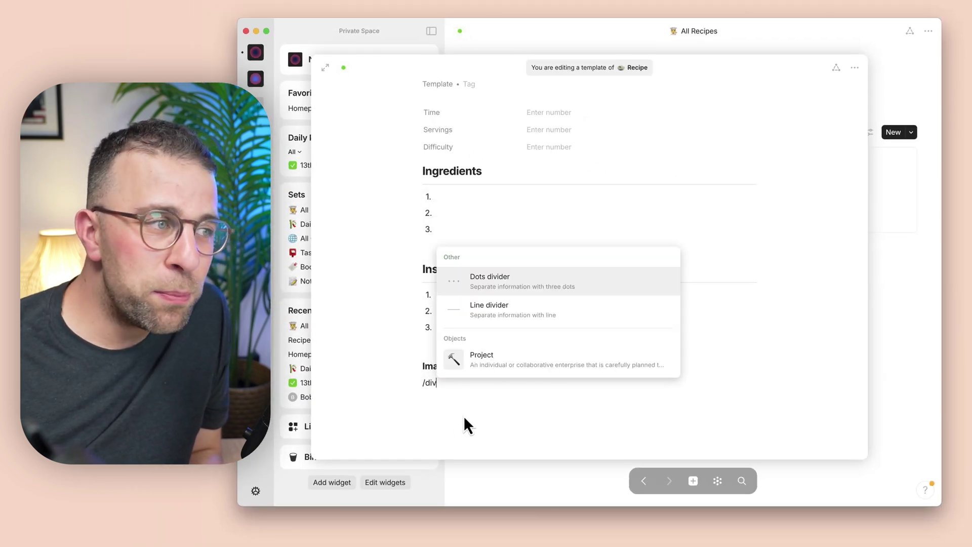
key(Down)
key(Return)
scroll(518, 373, up, 3)
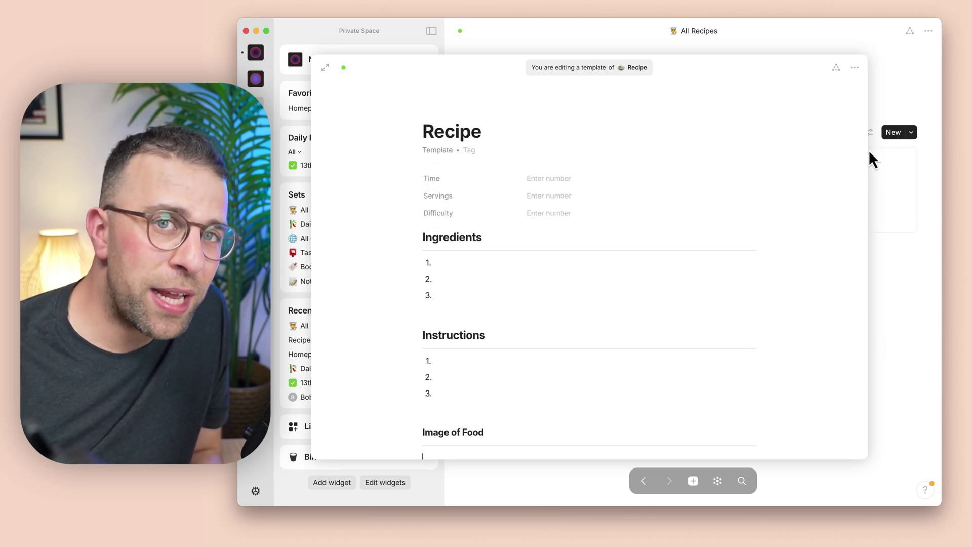
click(901, 193)
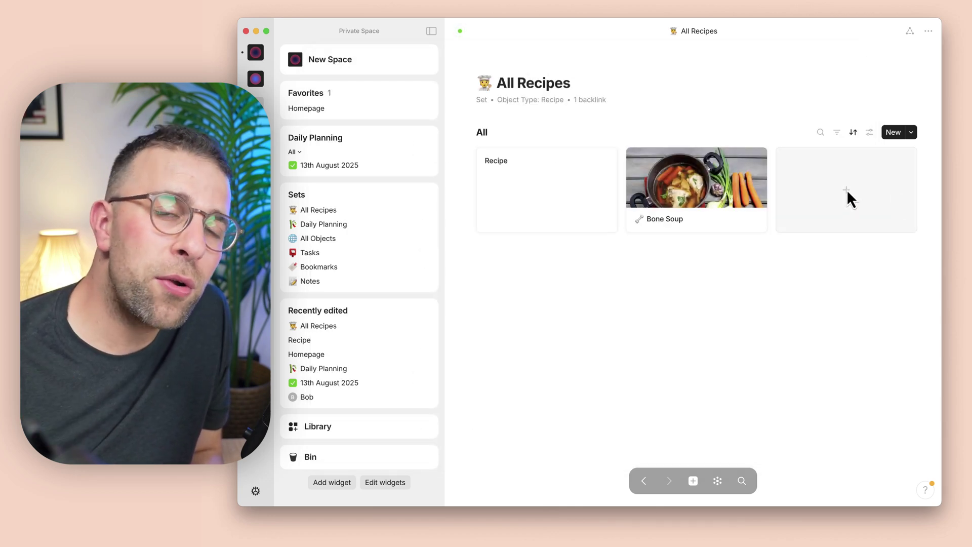
right_click(542, 171)
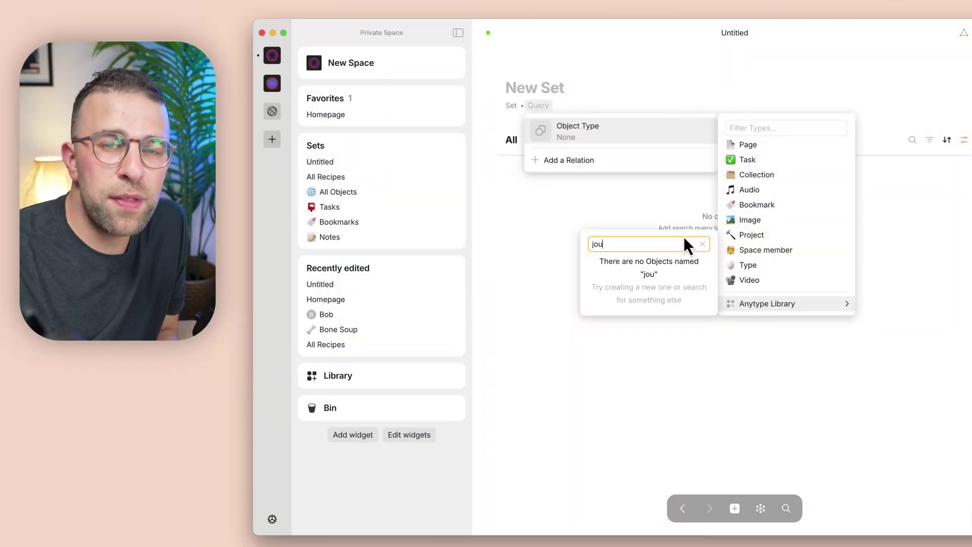
- Make the Daily Planning set collect Daily Plan objects, then add and open '13th August 2025'
key(BackSpace)
key(BackSpace)
key(BackSpace)
click(667, 229)
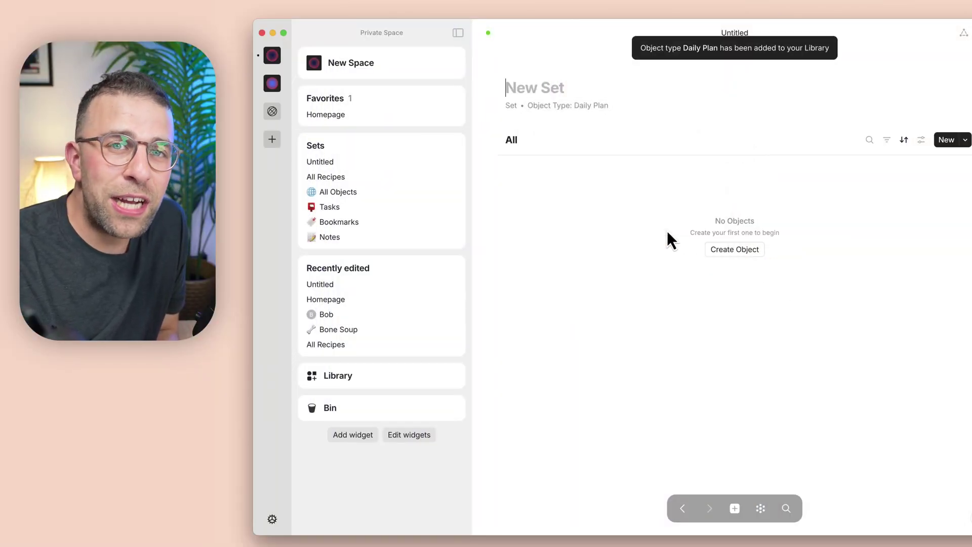
text(Daily Planning)
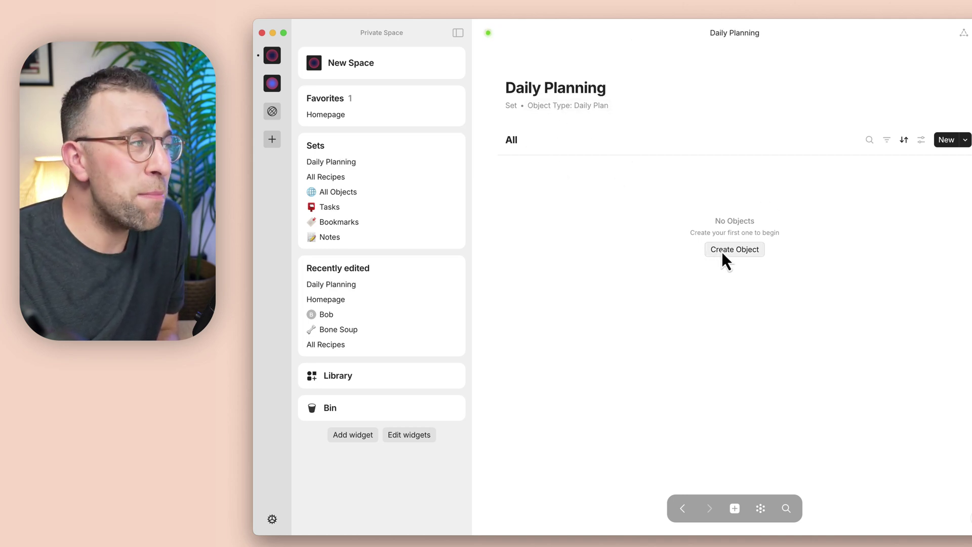
click(722, 252)
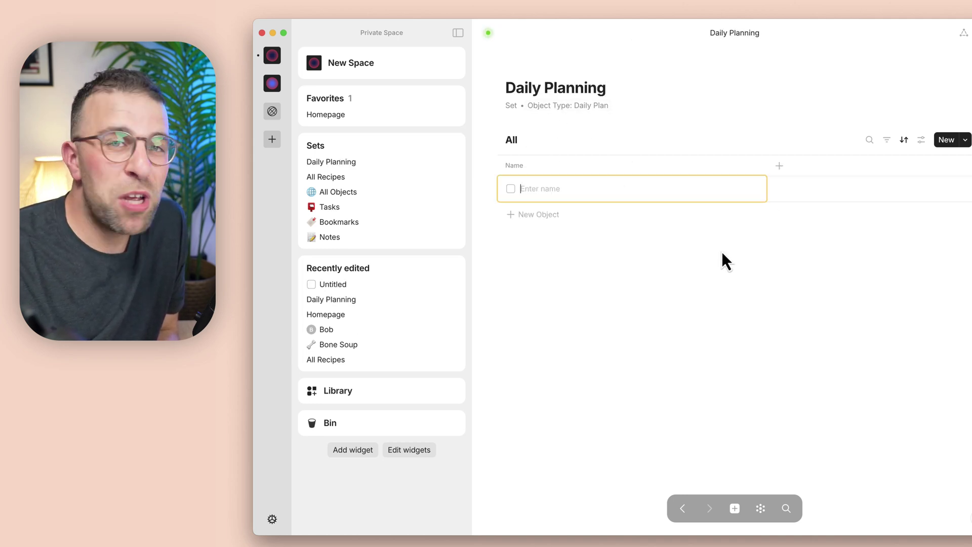
text(3th August 2025)
key(Return)
click(574, 196)
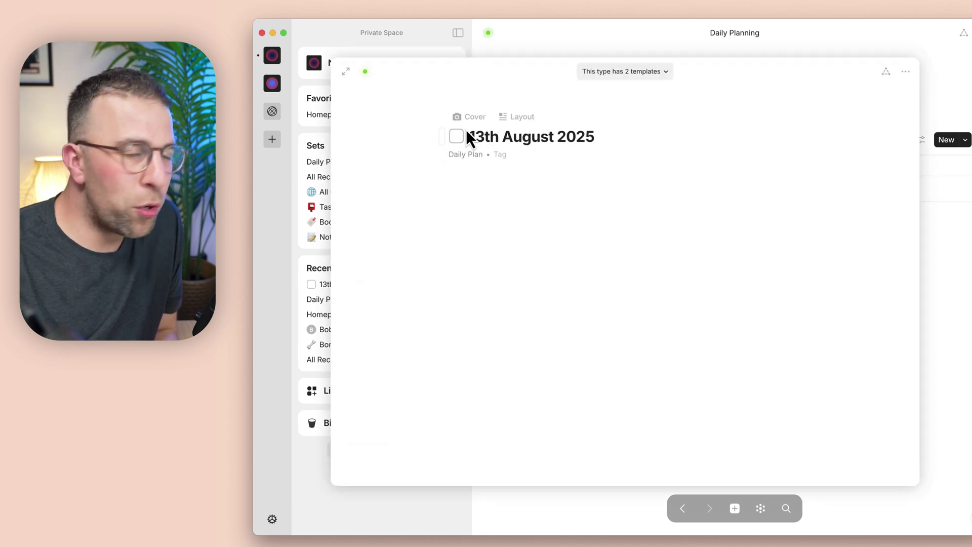
- Give '13th August 2025' the Note layout and list Record video, Outline plans for week, Launch scrumplanning.com
click(524, 118)
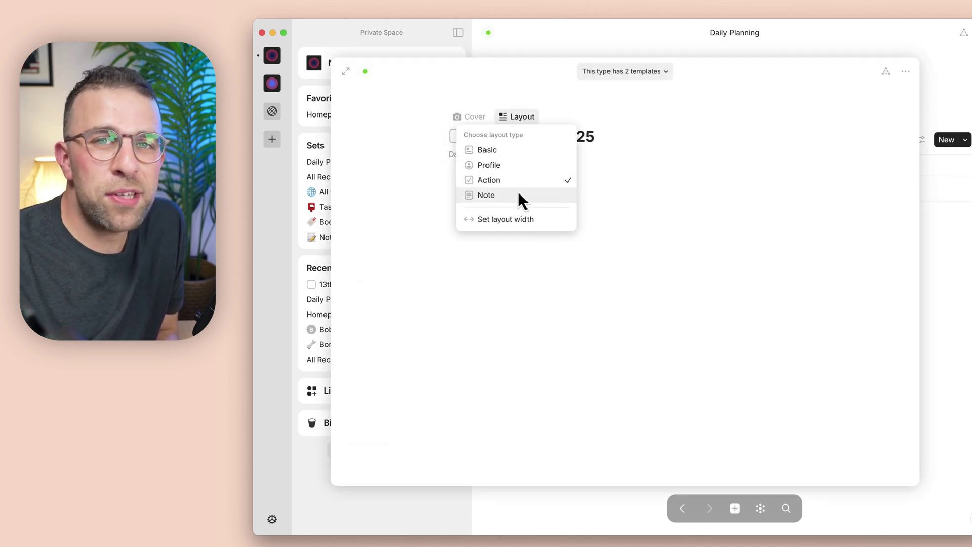
click(518, 192)
click(484, 116)
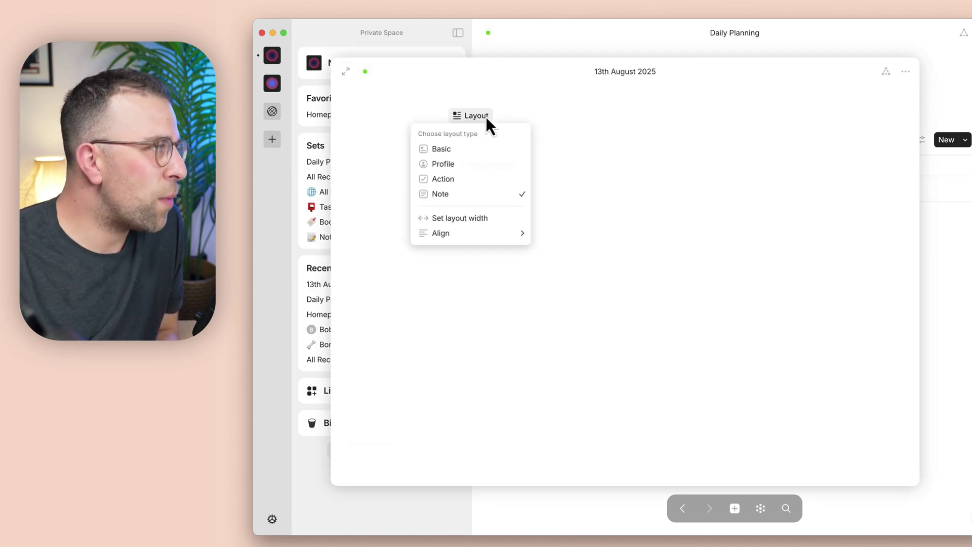
click(497, 195)
click(493, 186)
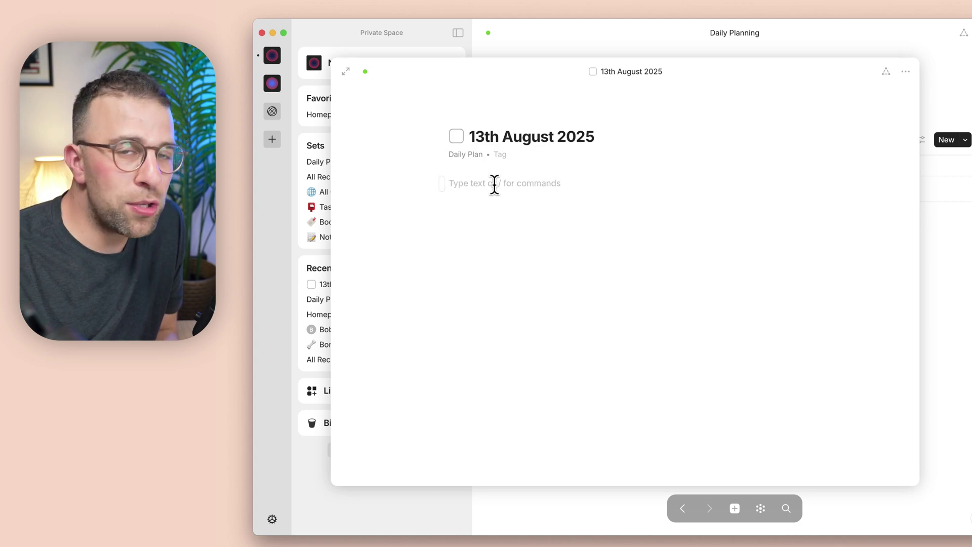
text(- )
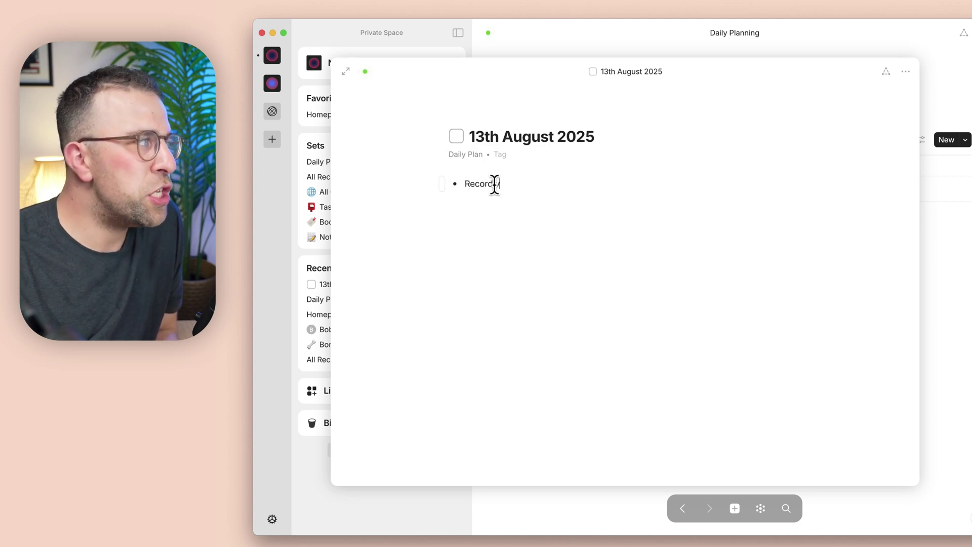
text(e plans for week)
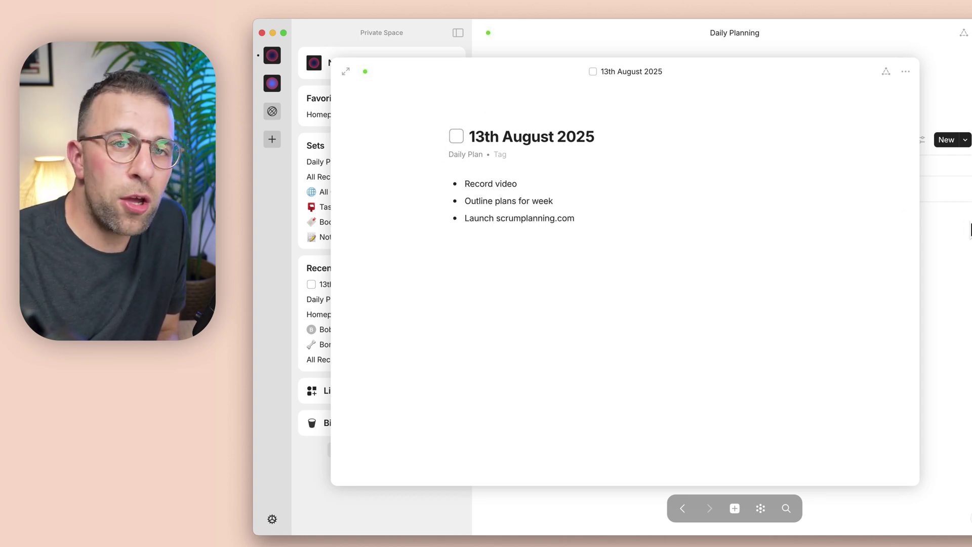
key(Escape)
- Add a Daily Planning widget to the sidebar and move it under Favorites
mouse_move(380, 146)
click(353, 450)
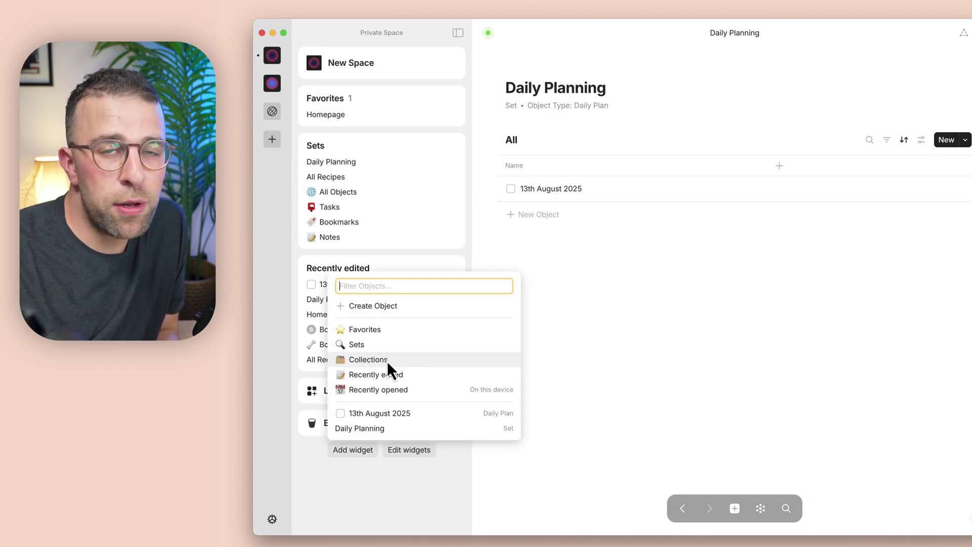
click(389, 426)
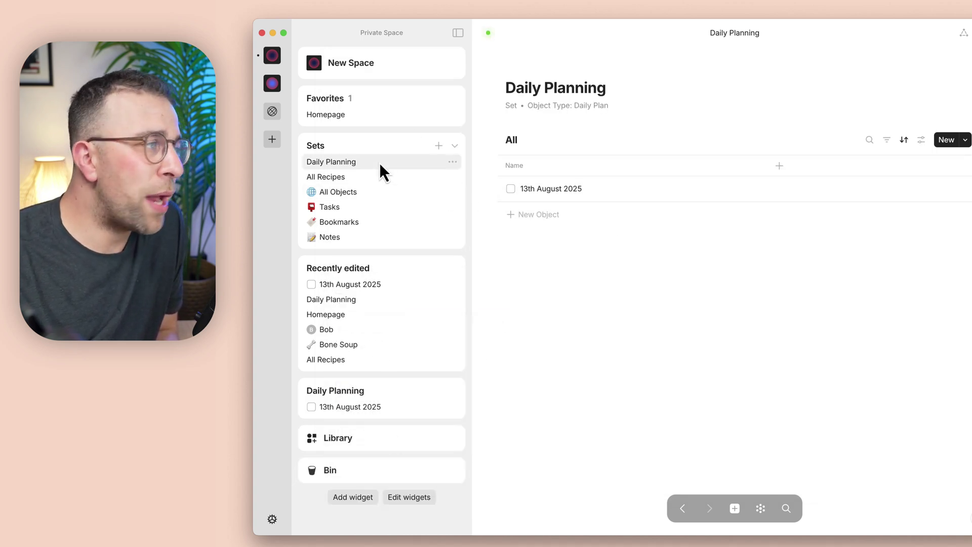
drag(358, 420, 368, 161)
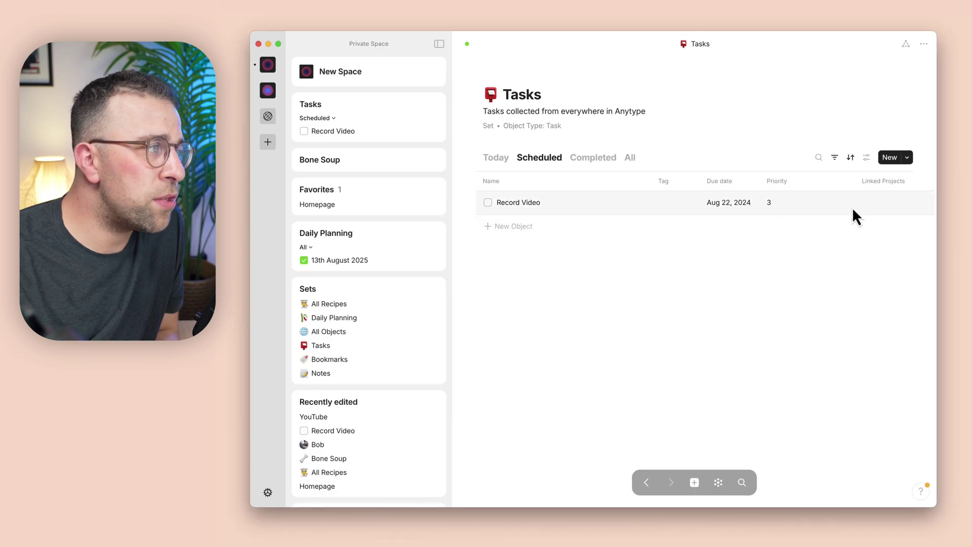
- Set the Record Video task's Linked Projects to YouTube
click(866, 204)
click(835, 240)
click(790, 278)
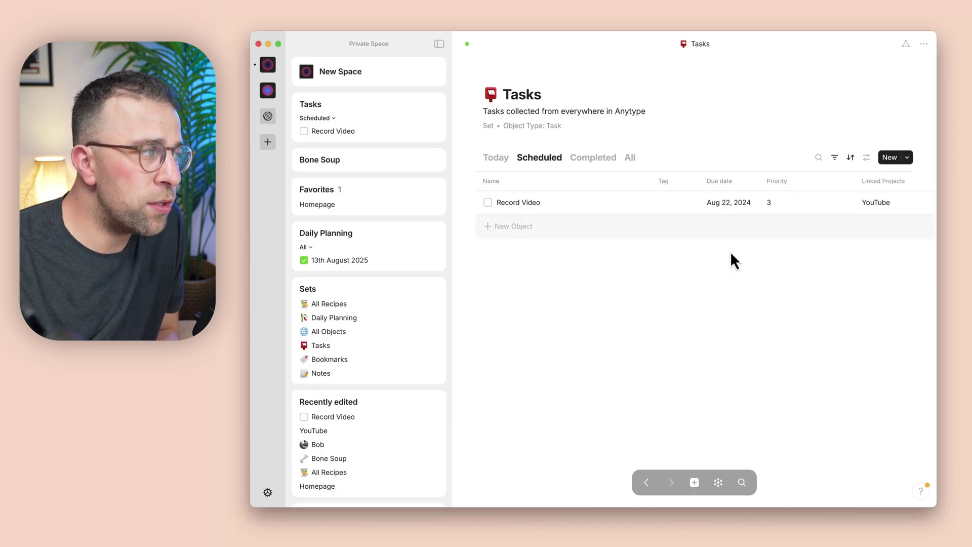
- Open the YouTube project, then start a new set and choose its object type
click(357, 433)
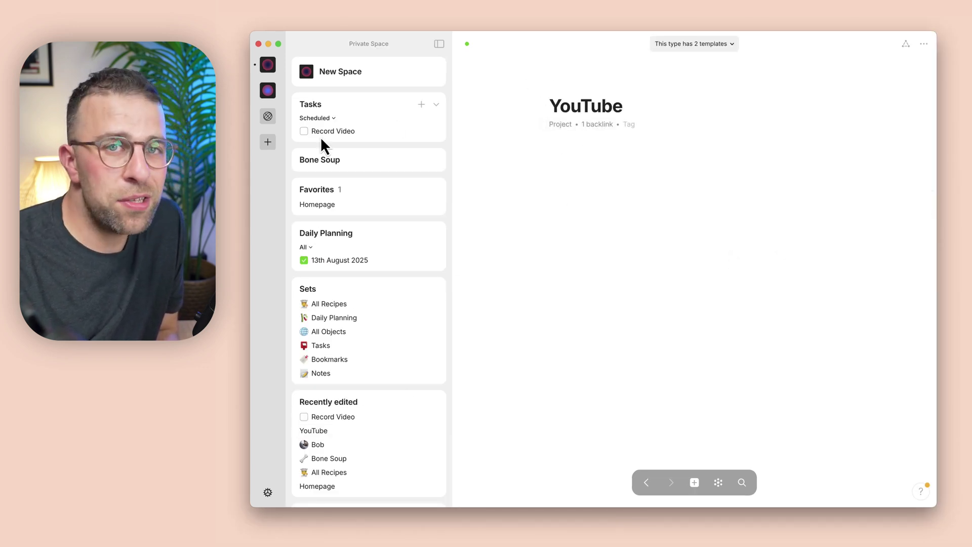
mouse_move(334, 318)
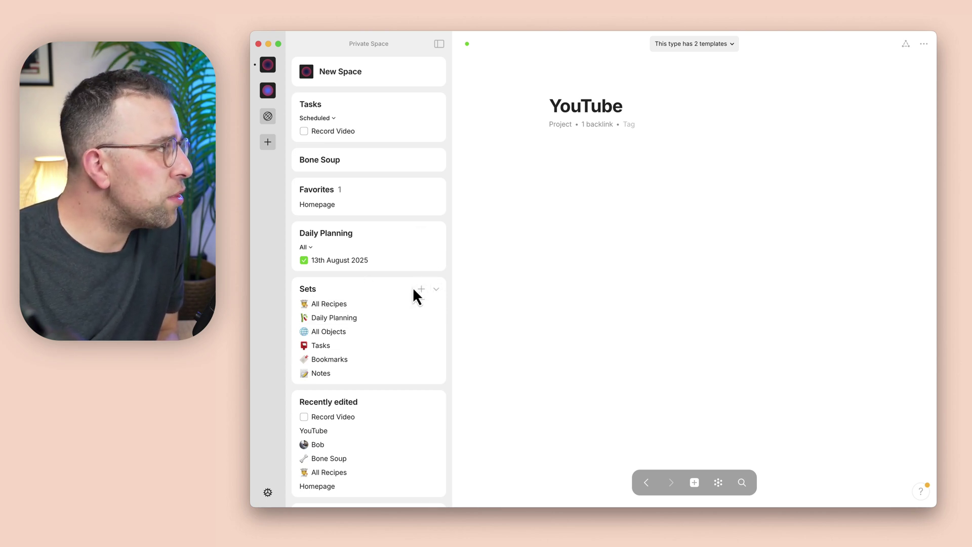
click(420, 289)
click(544, 136)
text(projec)
- Make the set collect Project objects and switch it to a Kanban layout
click(698, 166)
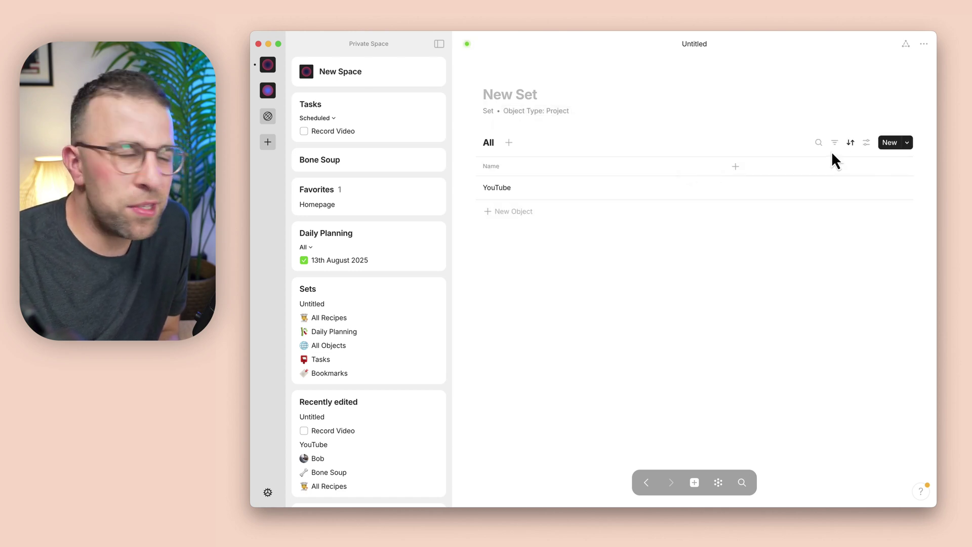
click(866, 144)
click(866, 214)
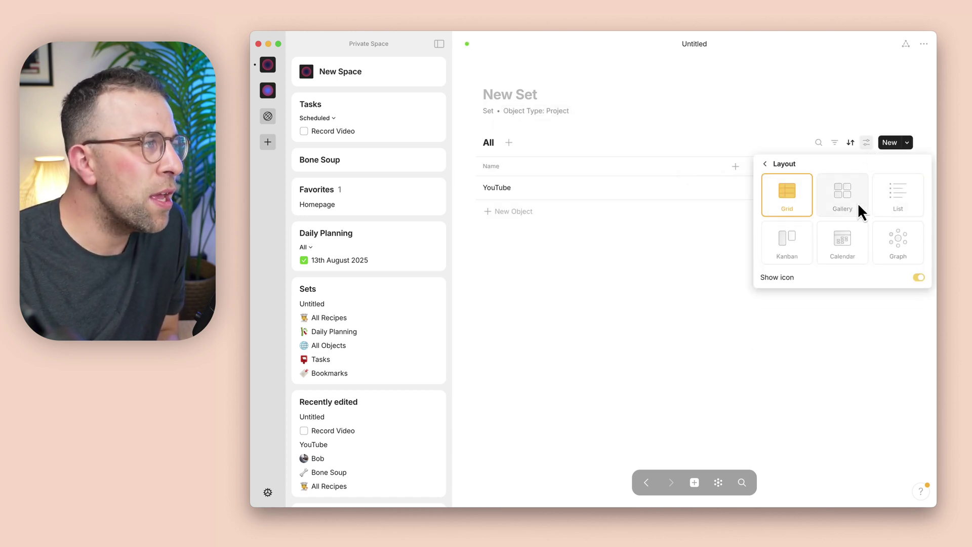
click(851, 197)
click(794, 244)
click(663, 291)
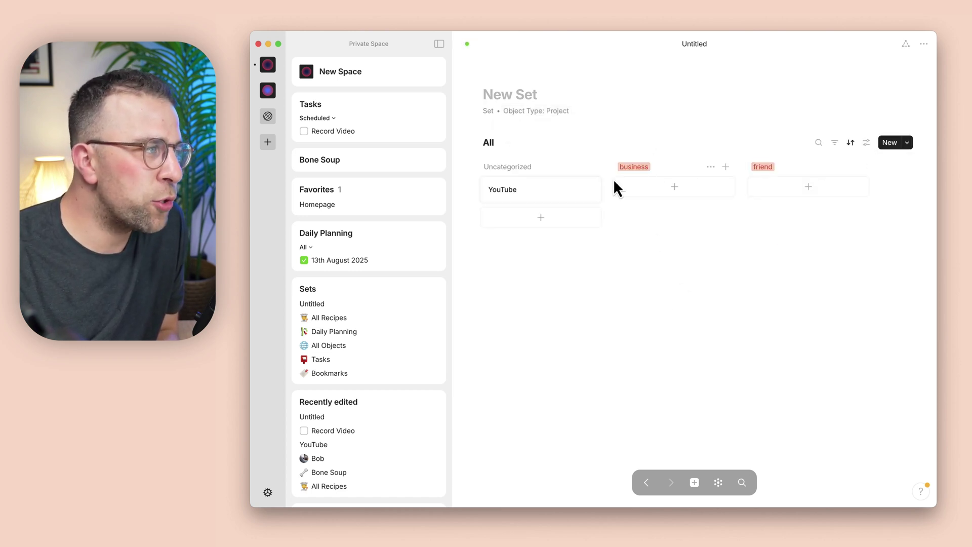
- Put YouTube and new card 'Reach 1,000 users' under business, new 'Run Marathon' under friend
drag(570, 190, 664, 191)
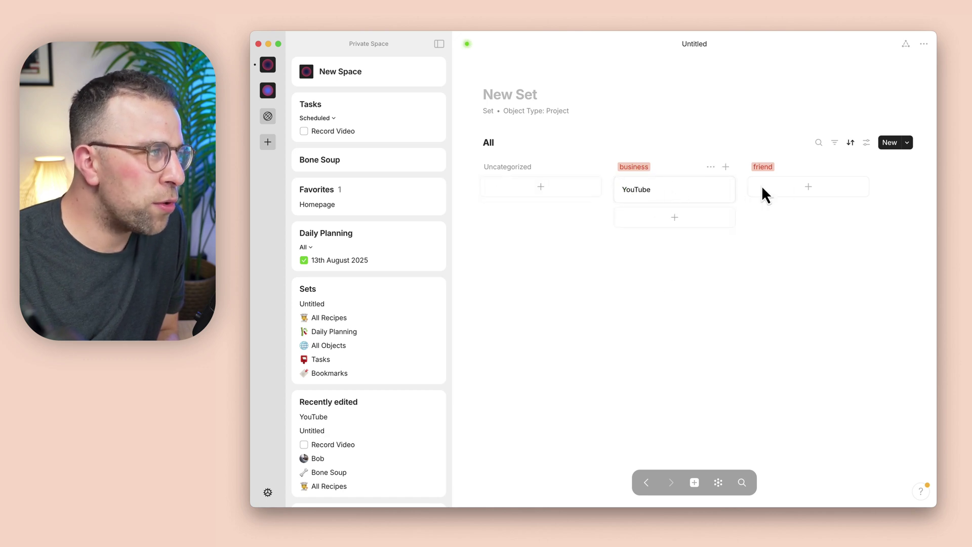
click(544, 189)
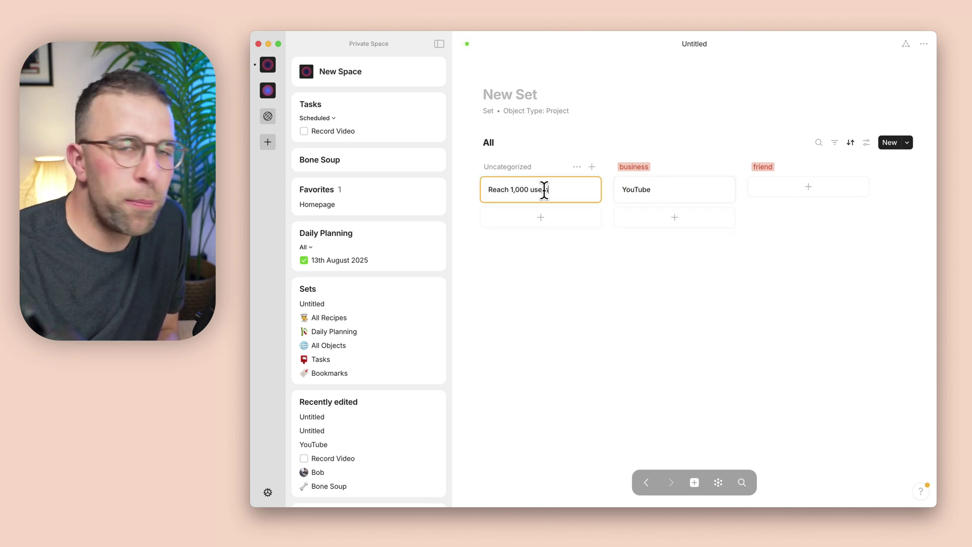
drag(532, 182, 645, 178)
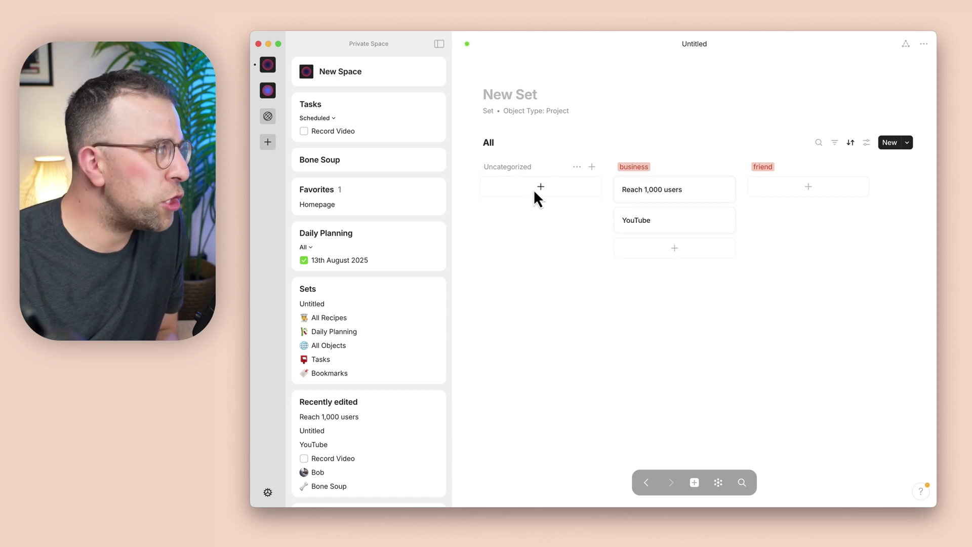
click(534, 189)
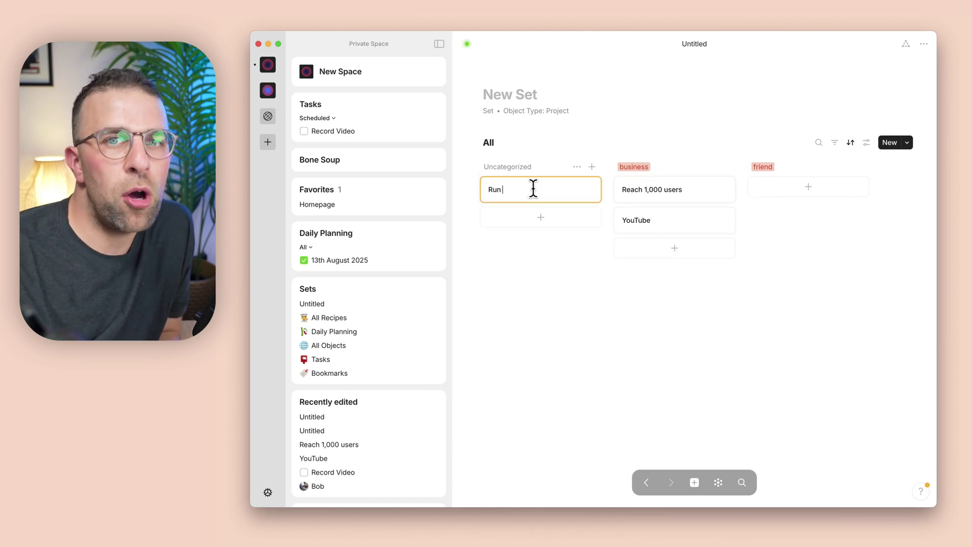
text(Marathon)
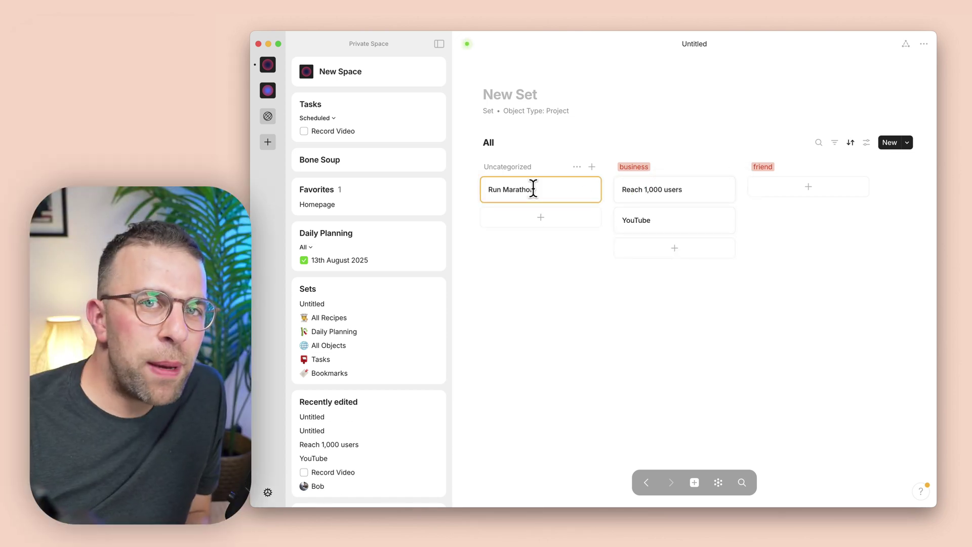
key(Return)
drag(537, 182, 769, 179)
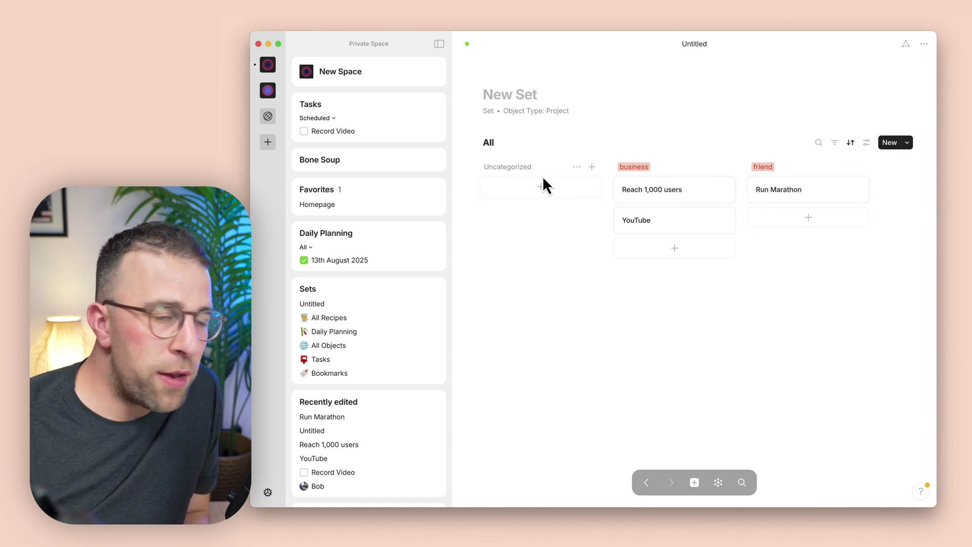
- Review the board's column groups and card fields, toggling the Creator field on and off
mouse_move(489, 142)
click(866, 142)
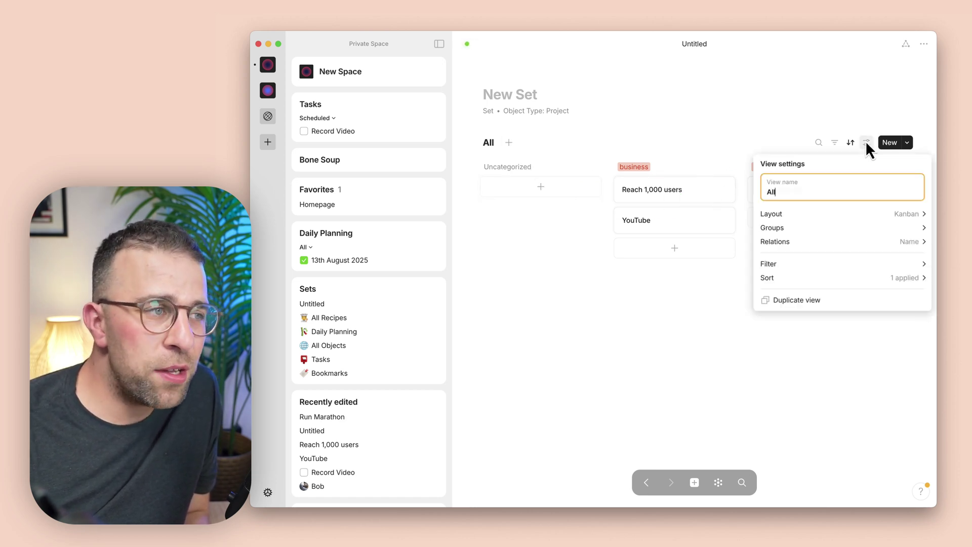
click(905, 229)
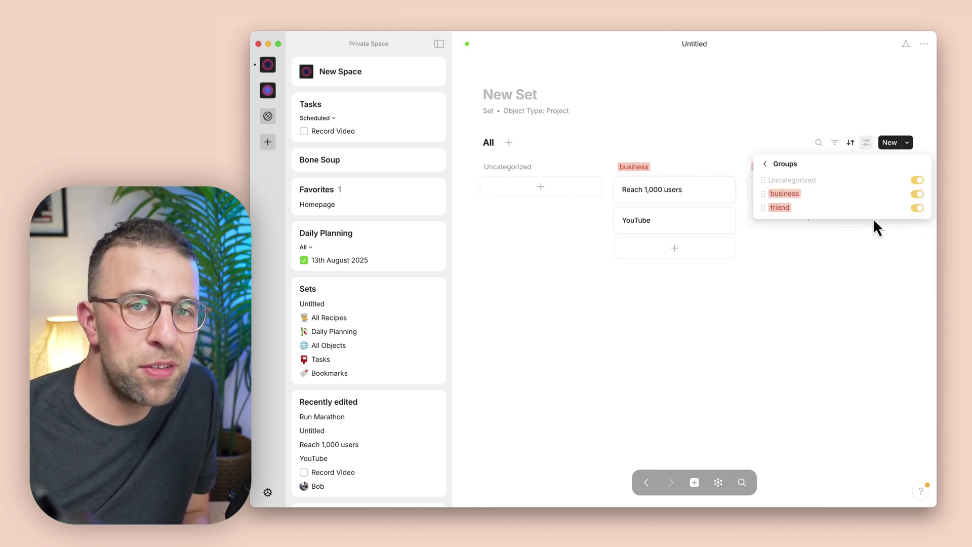
click(765, 162)
click(871, 244)
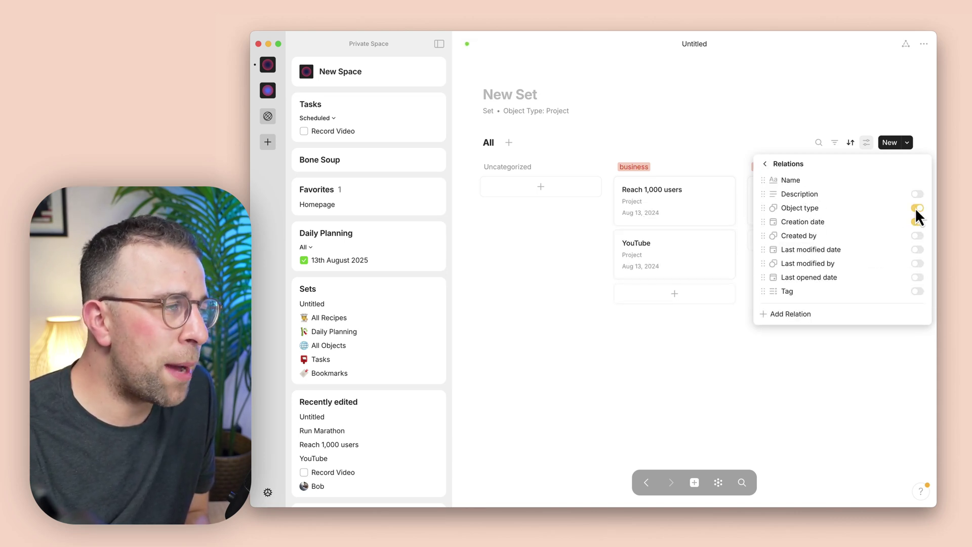
click(917, 236)
click(917, 237)
click(766, 166)
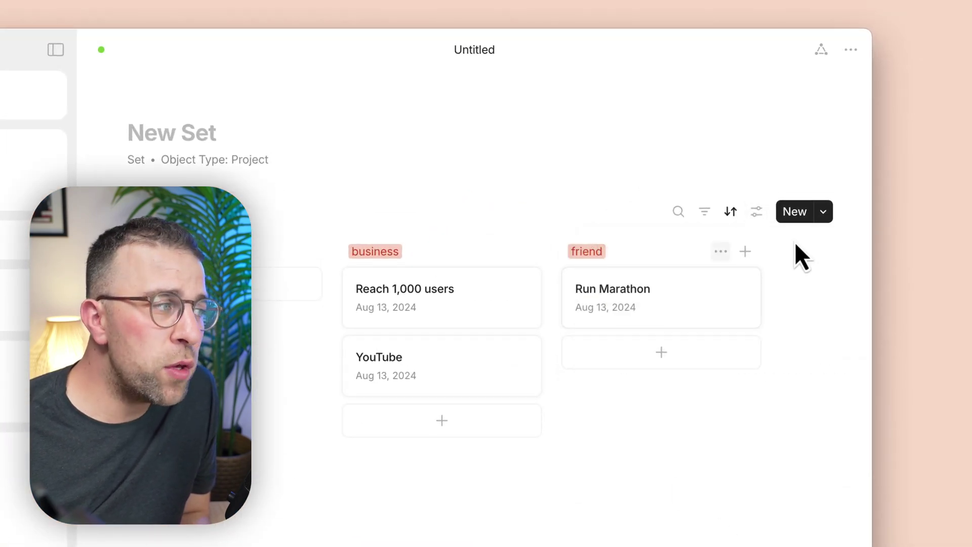
- Switch the Project set to the Calendar layout, placing projects by Creation date
click(755, 212)
click(807, 332)
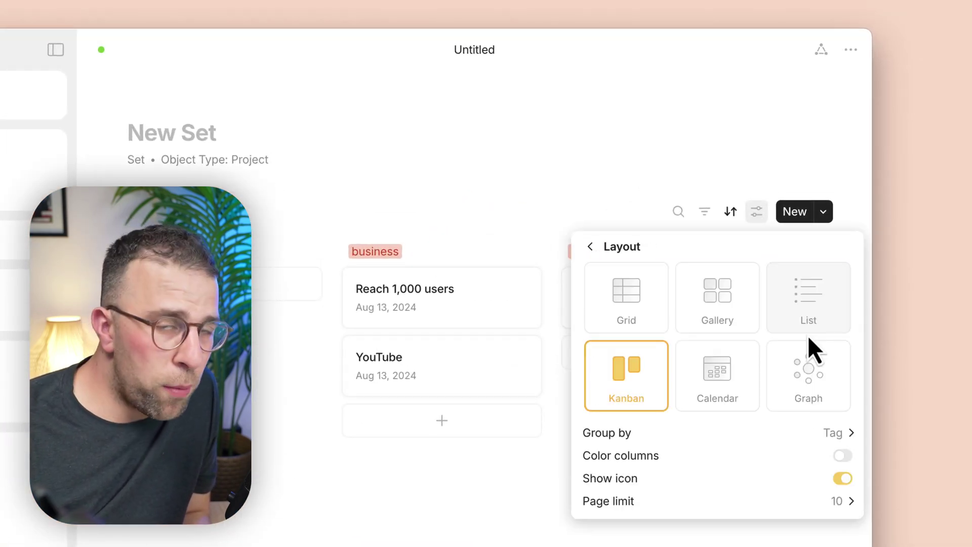
click(747, 390)
click(804, 387)
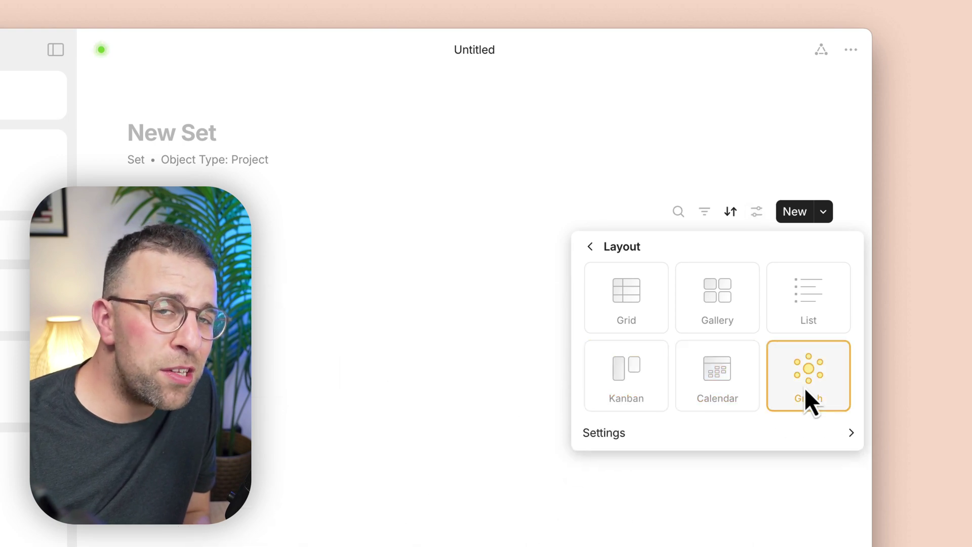
click(755, 374)
click(794, 433)
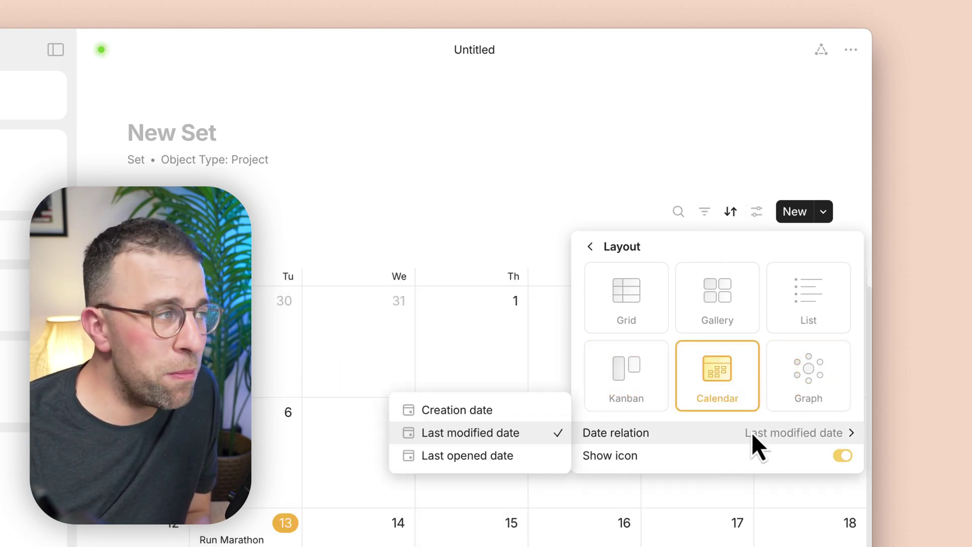
key(Escape)
click(707, 434)
click(554, 415)
click(729, 430)
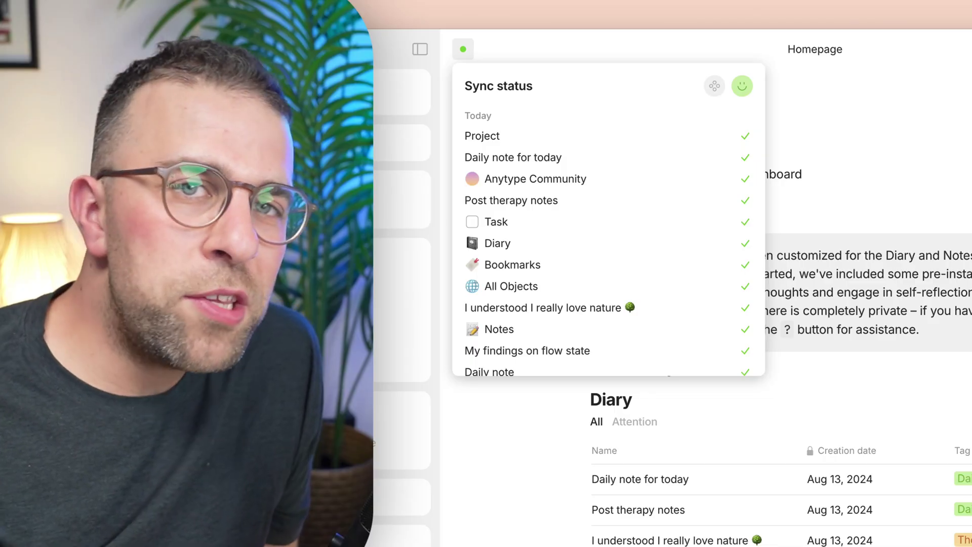